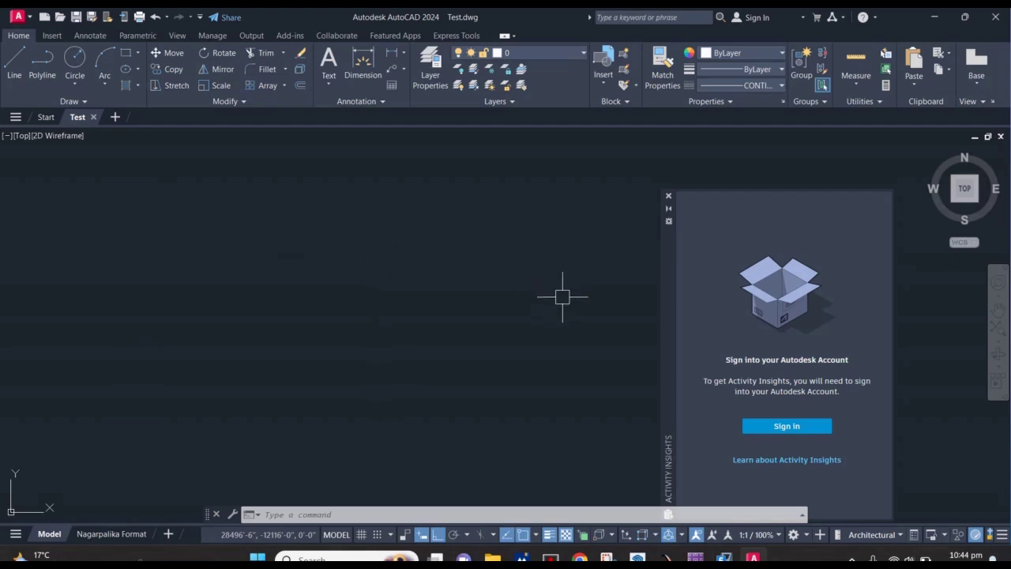
- Close the Activity Insights palette, the navigation bar and the command line window
click(669, 196)
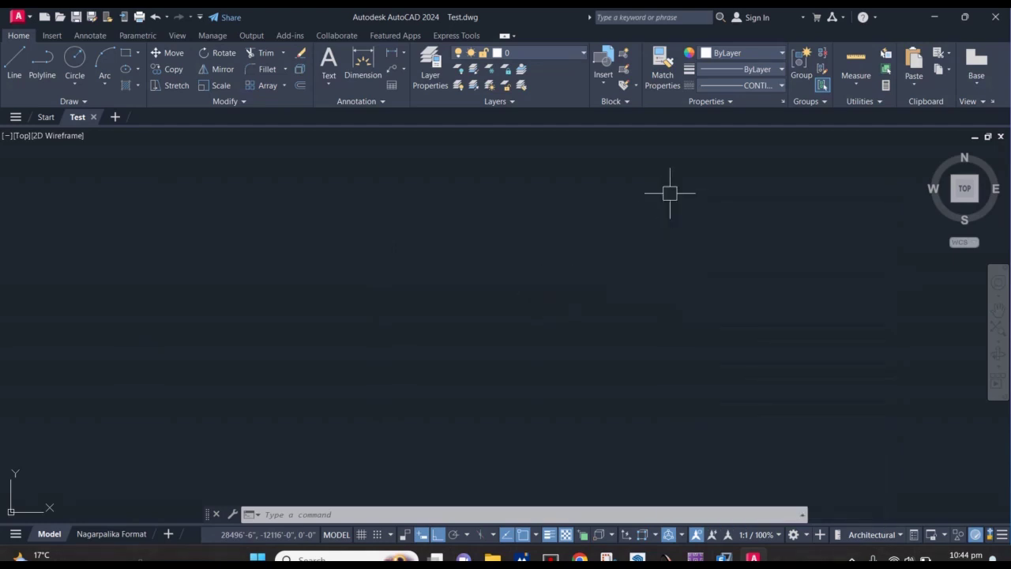
click(1004, 269)
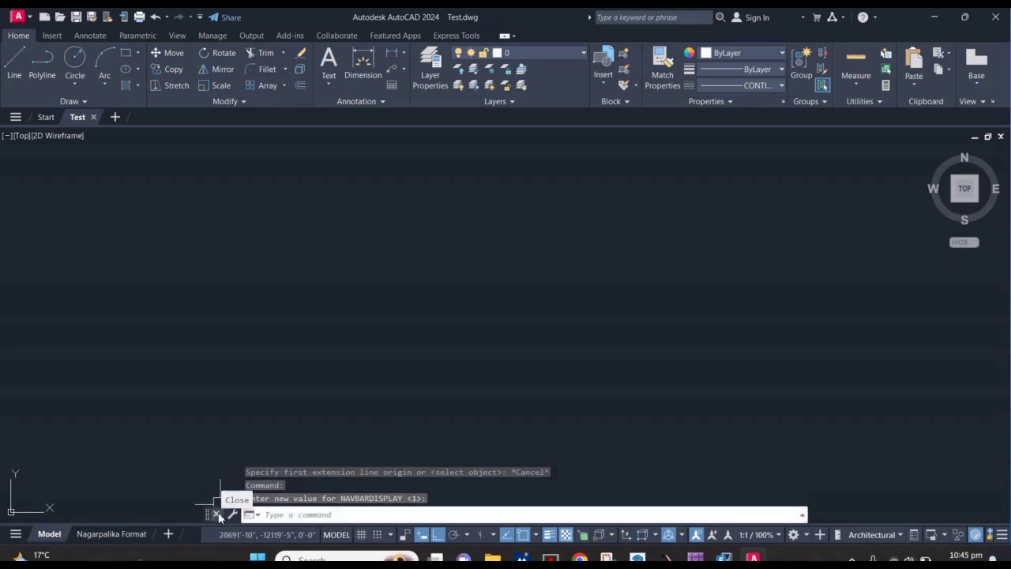
click(217, 514)
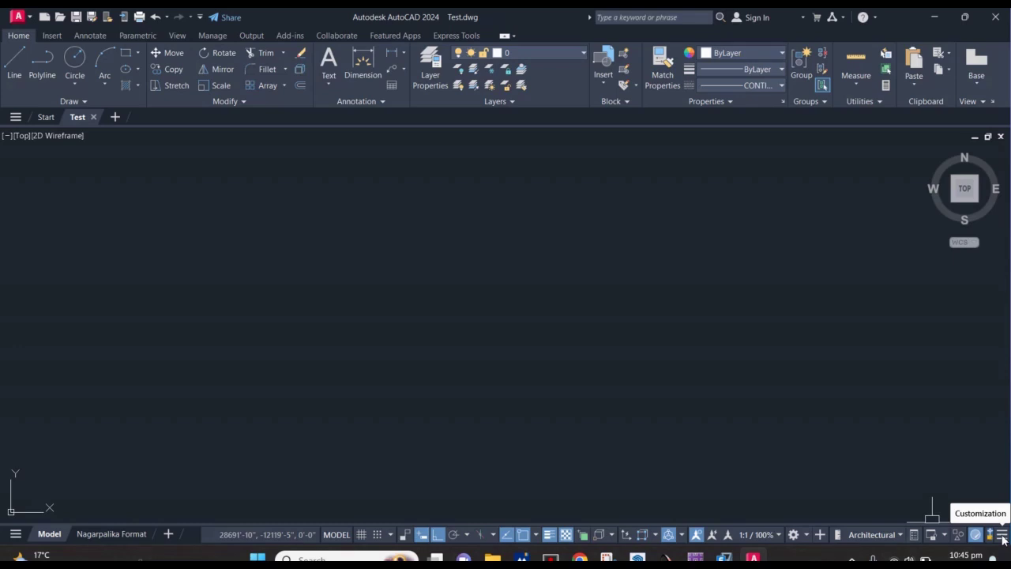
- Uncheck Coordinates, Infer Constraints, Dynamic Input and Transparency in the status-bar Customization list
click(1002, 535)
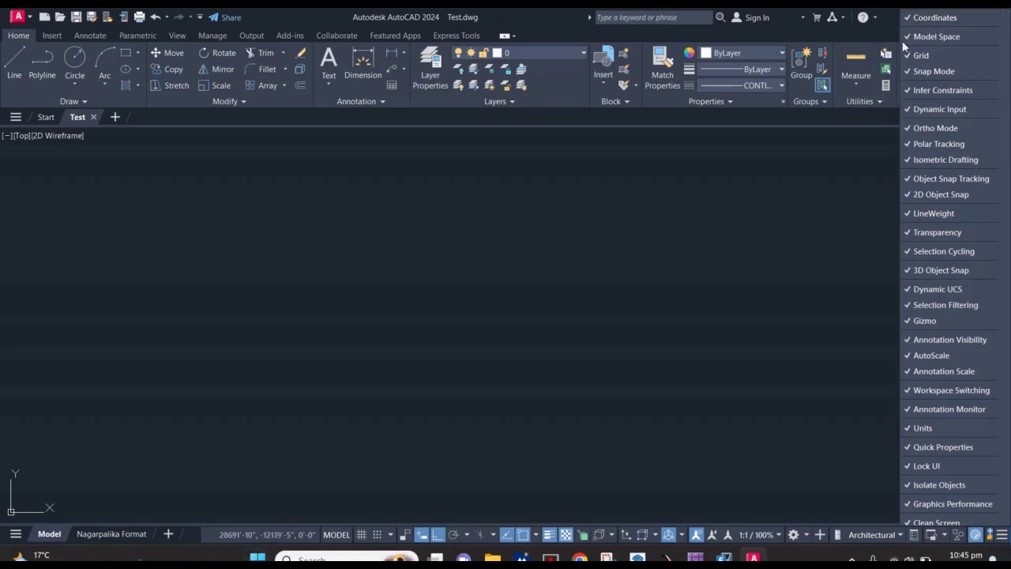
click(934, 18)
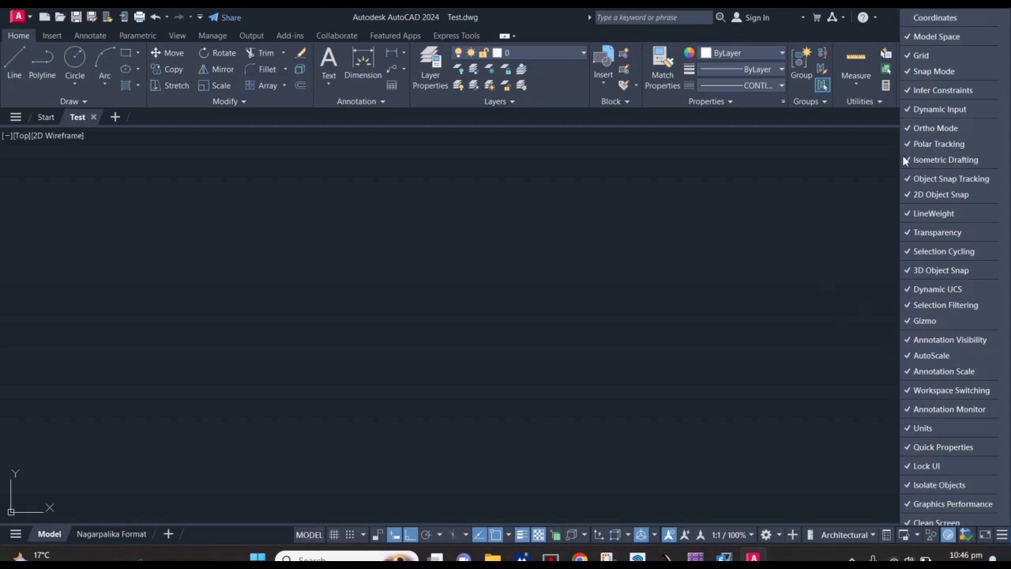
click(937, 91)
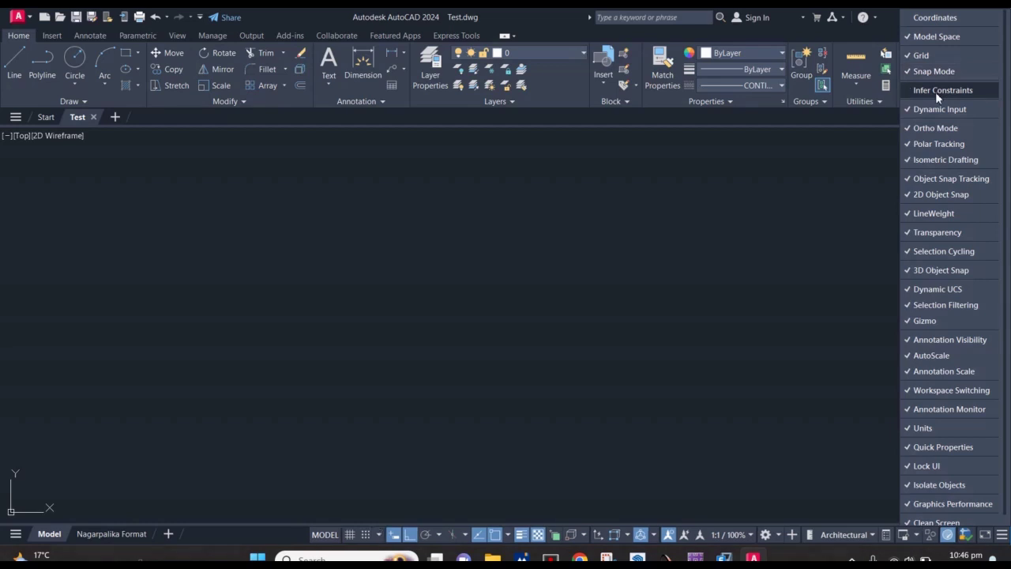
click(937, 113)
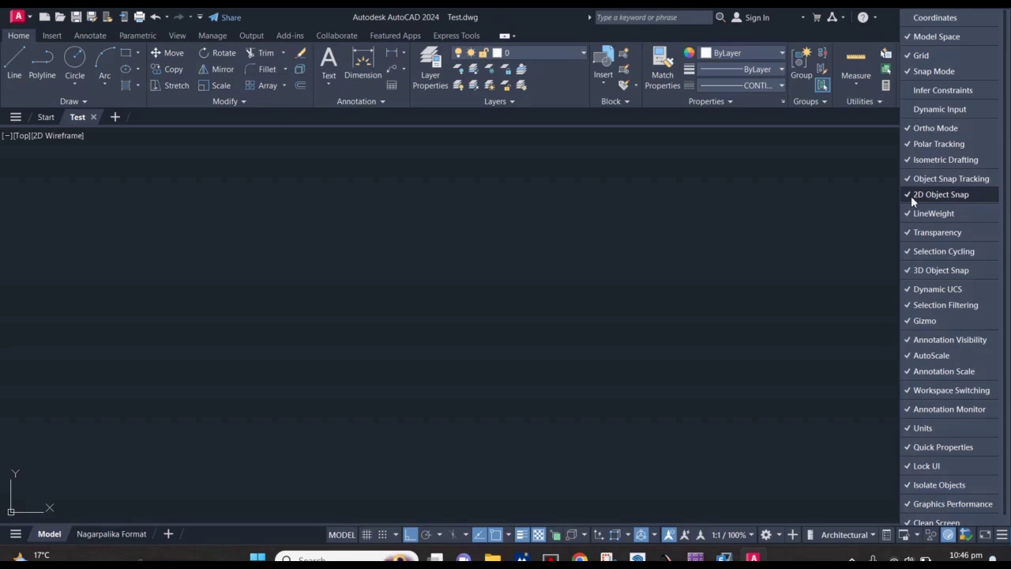
click(931, 233)
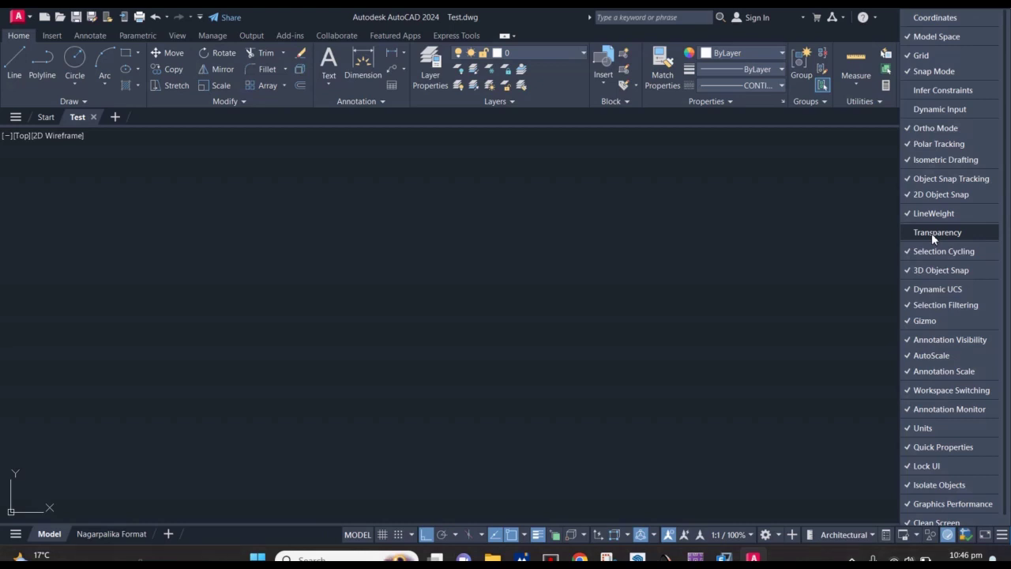
- Remove Selection Cycling, 3D Object Snap, Dynamic UCS, Selection Filtering, Gizmo, Annotation Visibility and AutoScale
click(925, 252)
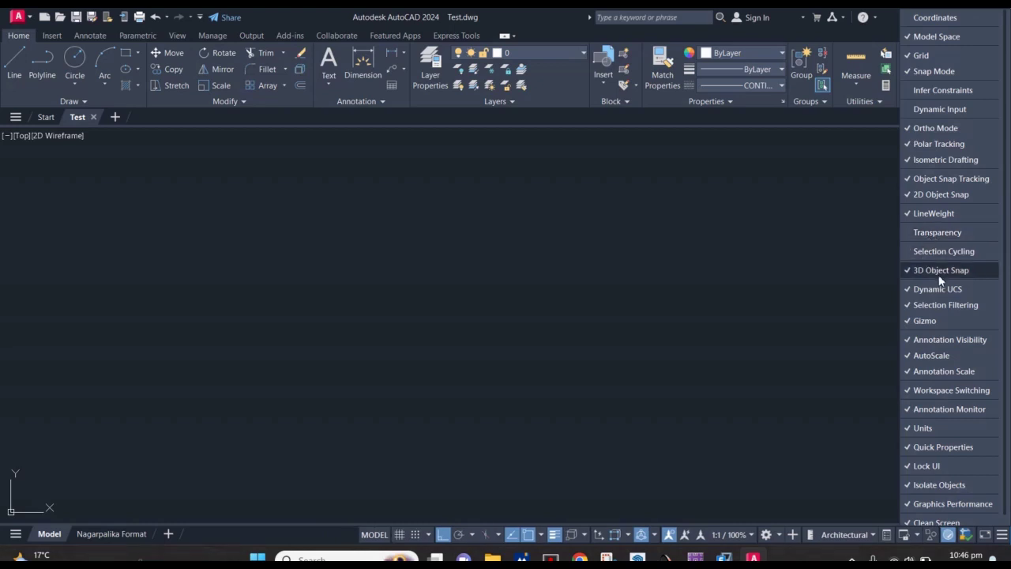
click(938, 274)
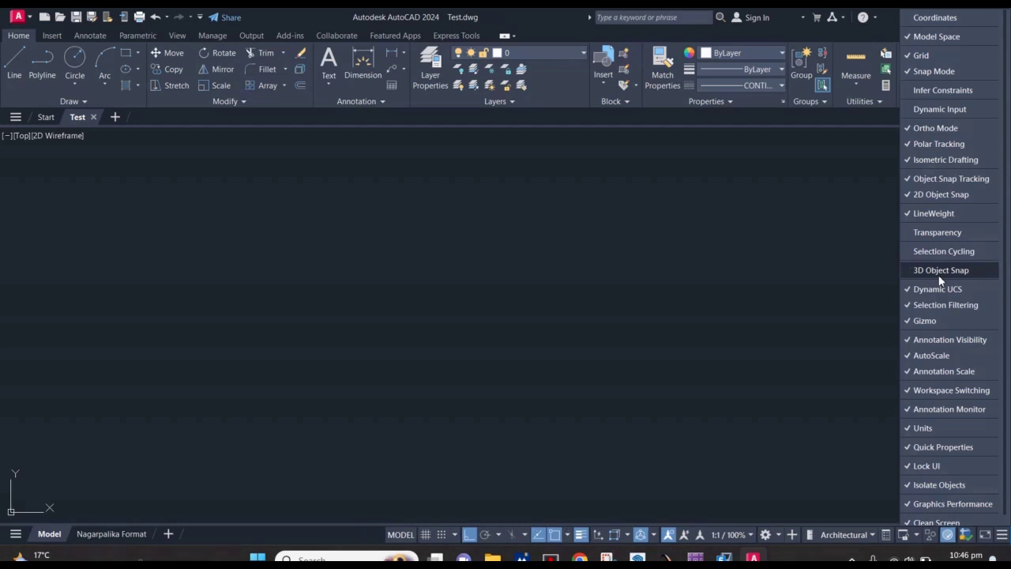
click(938, 290)
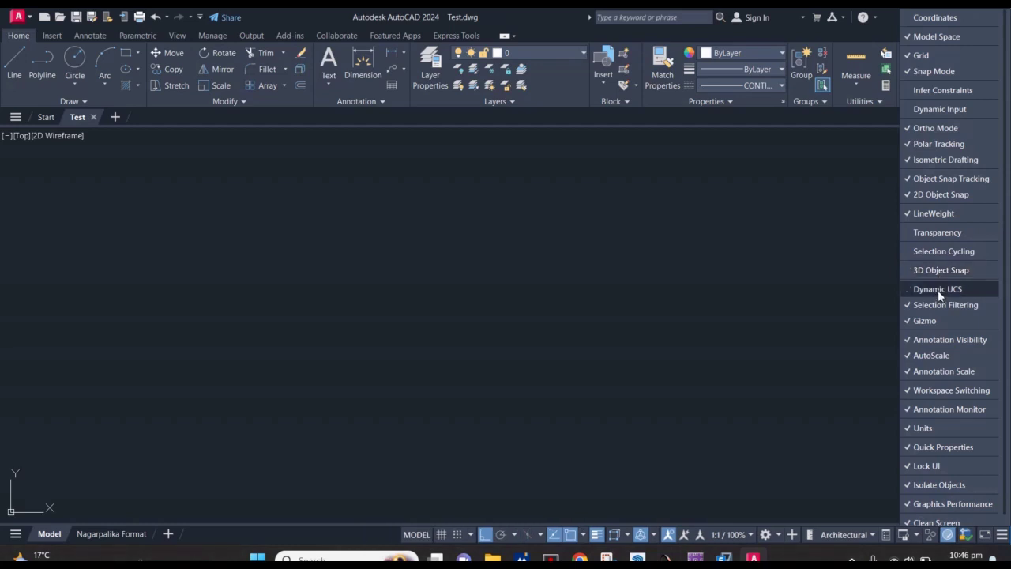
click(944, 307)
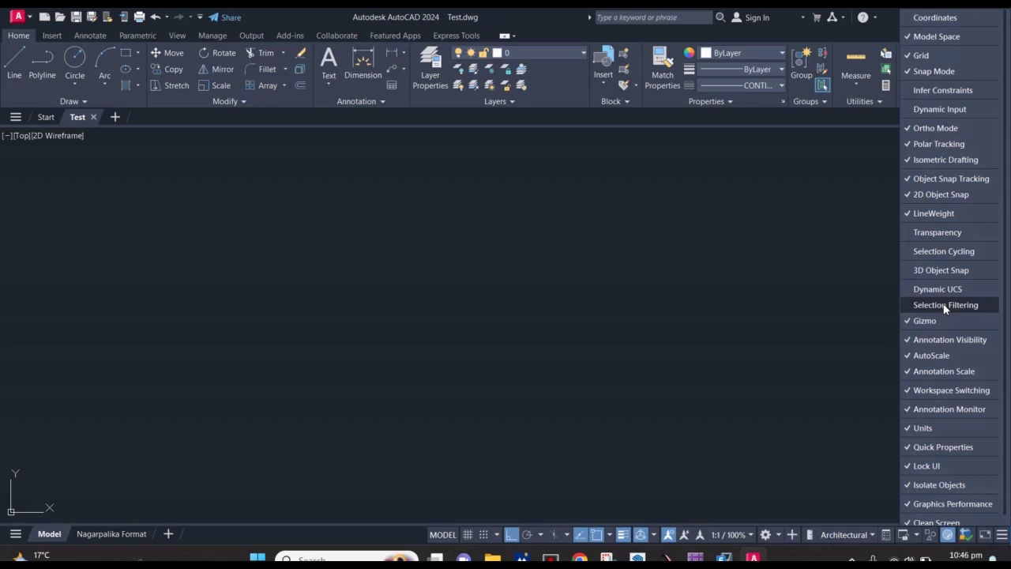
click(938, 321)
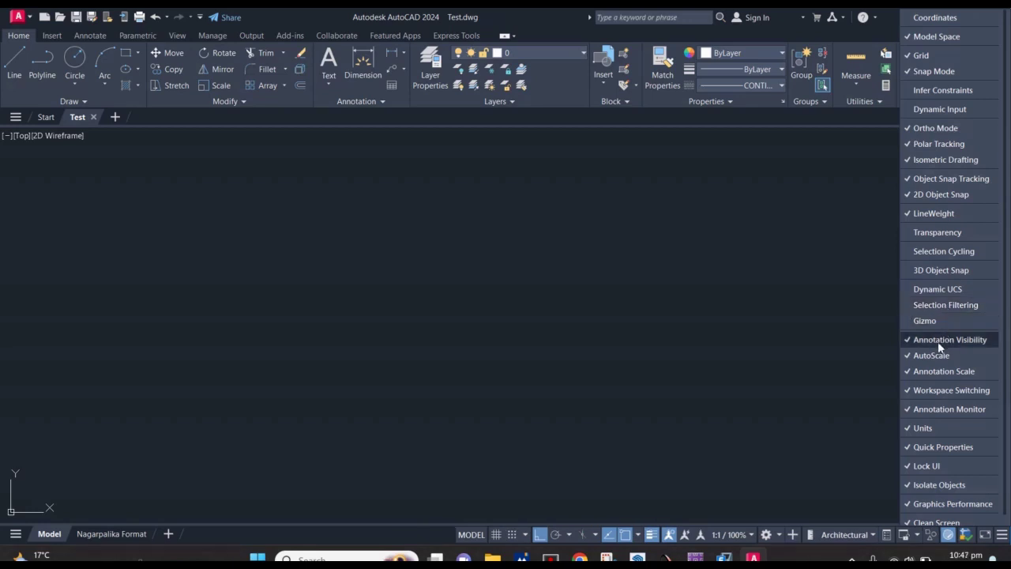
click(954, 340)
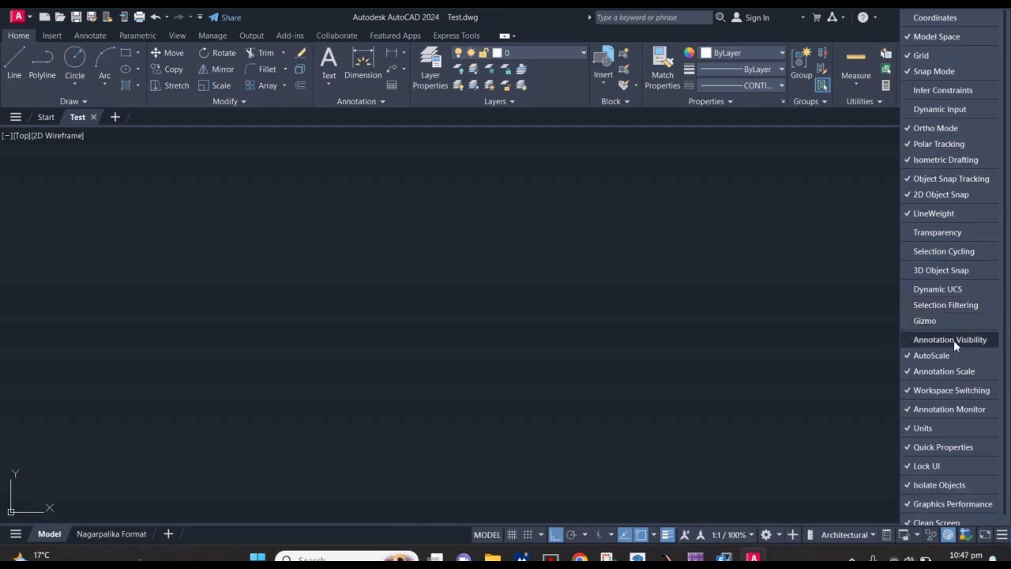
click(954, 355)
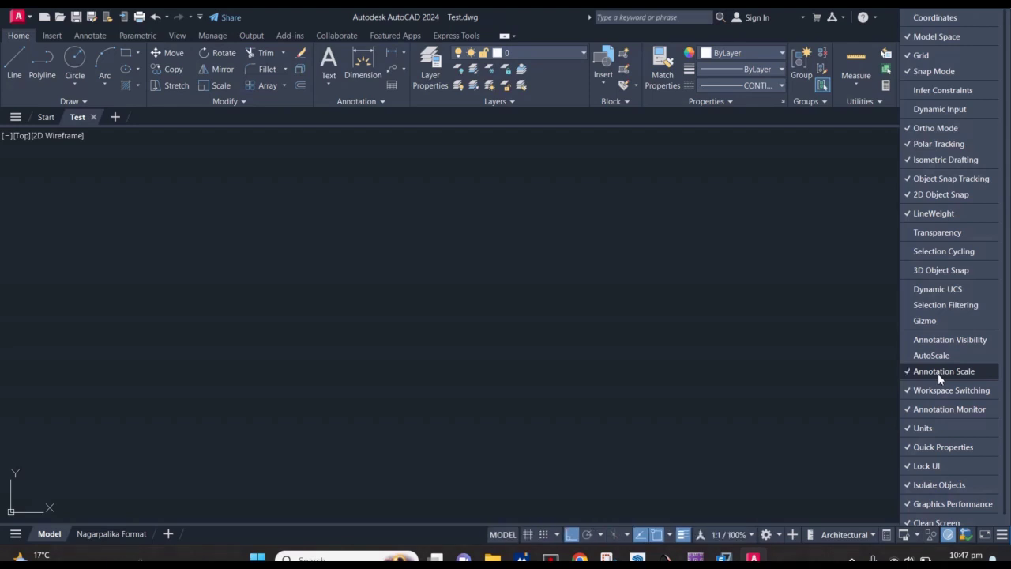
- Remove Workspace Switching, Annotation Monitor, Quick Properties, Lock UI, Isolate Objects, Graphics Performance and Clean Screen
click(931, 391)
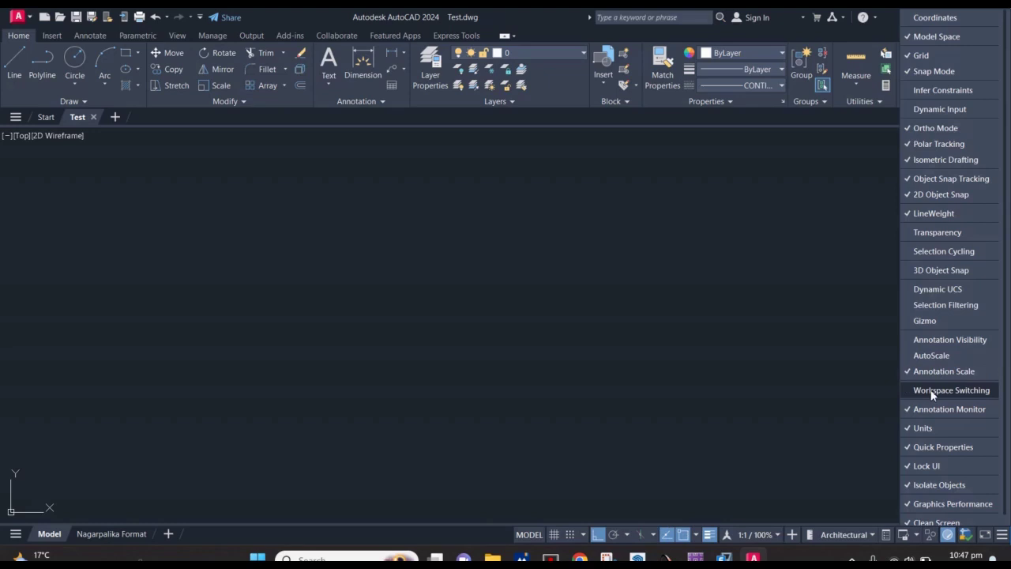
click(932, 391)
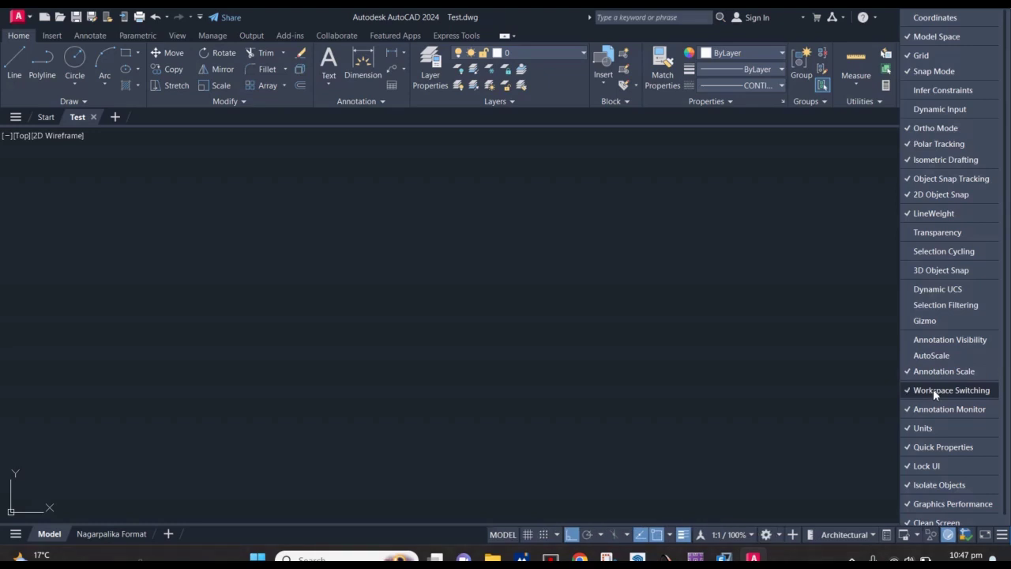
click(932, 389)
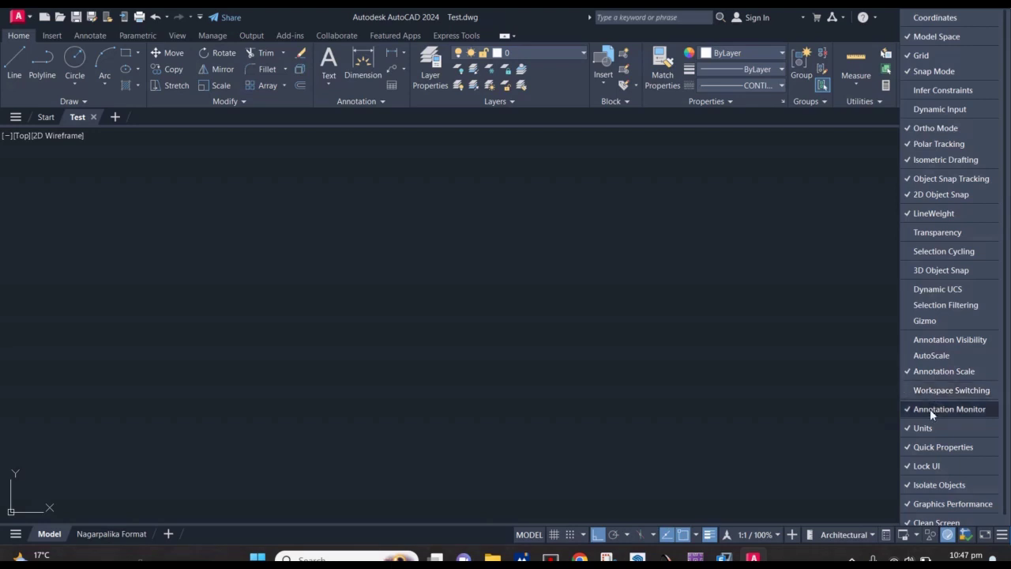
click(929, 408)
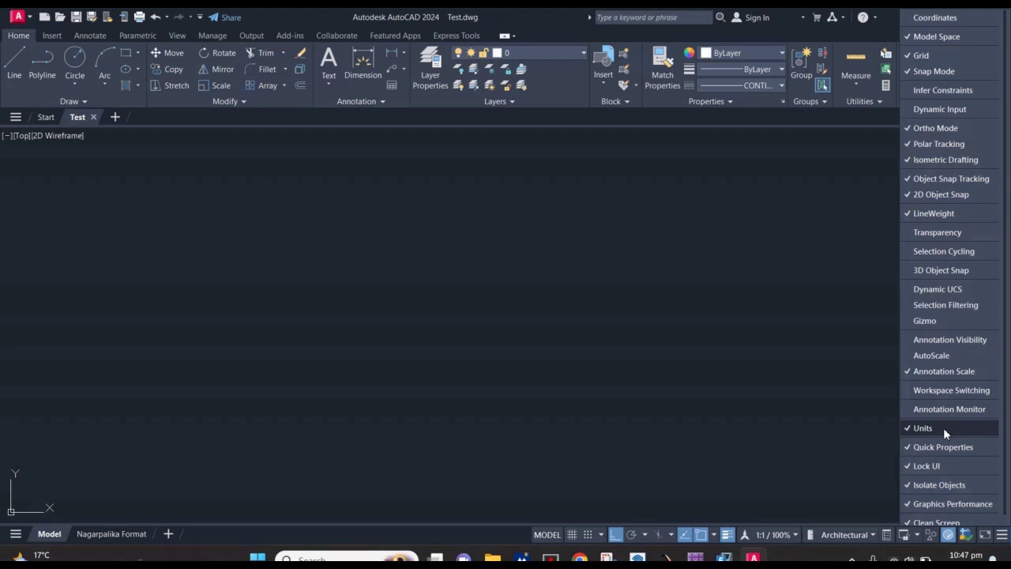
click(942, 448)
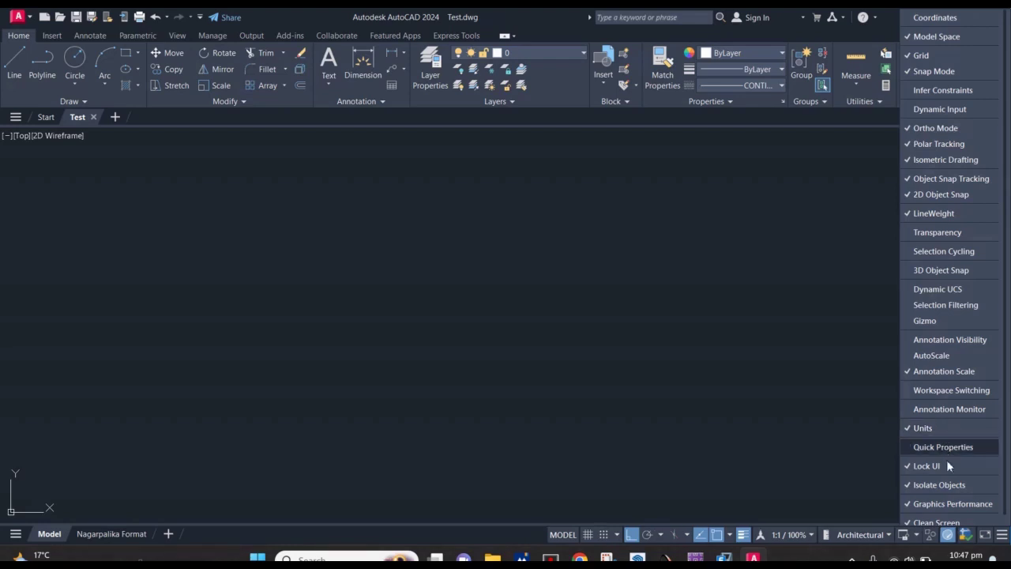
click(949, 465)
click(946, 484)
click(939, 503)
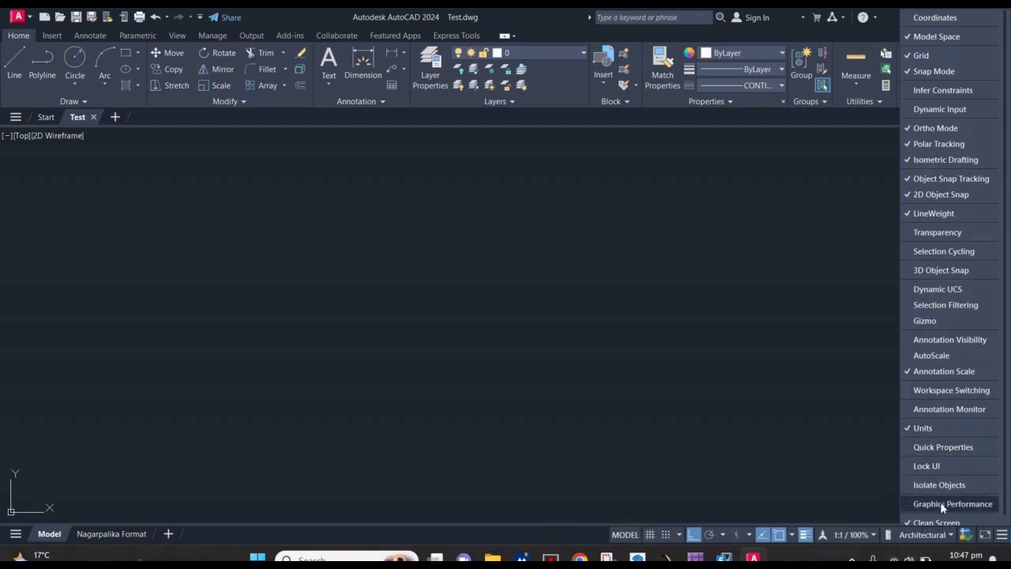
click(929, 519)
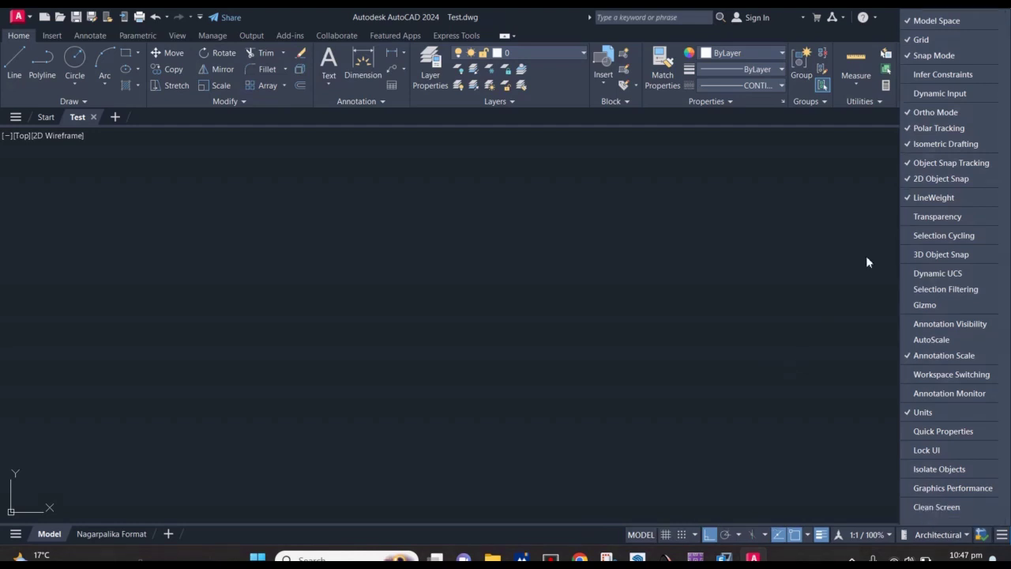
scroll(940, 235, up, 1)
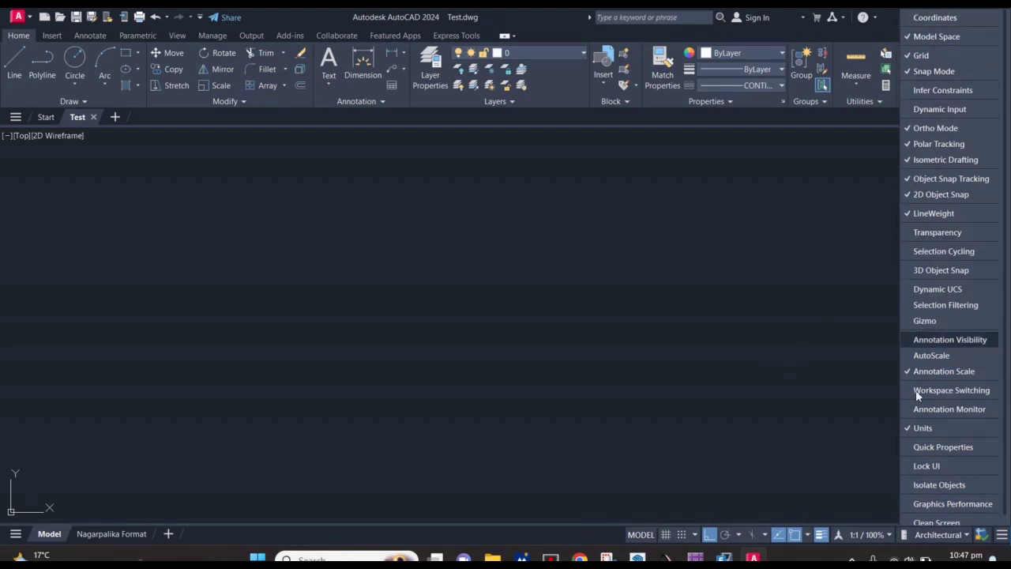
click(761, 355)
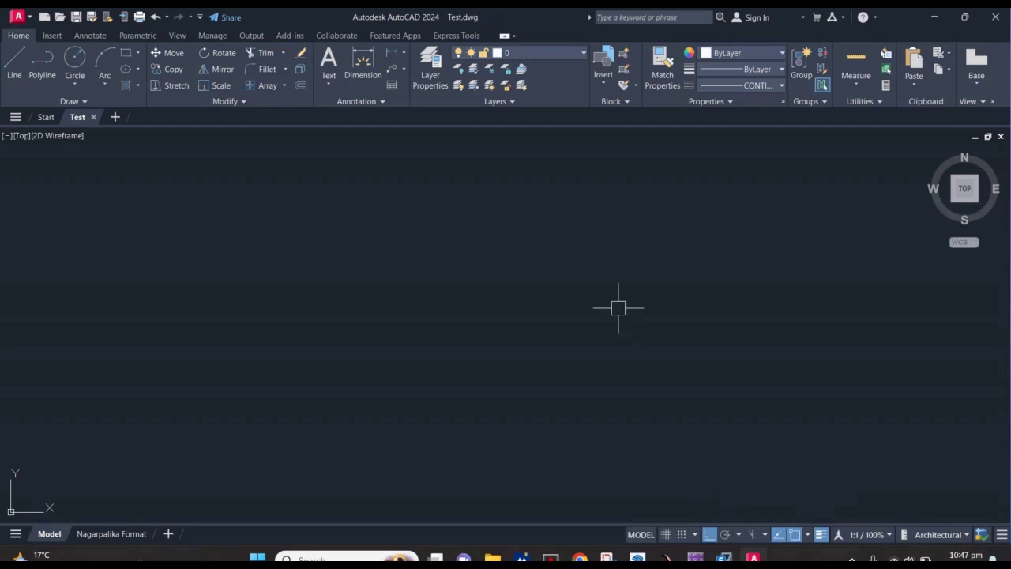
click(667, 535)
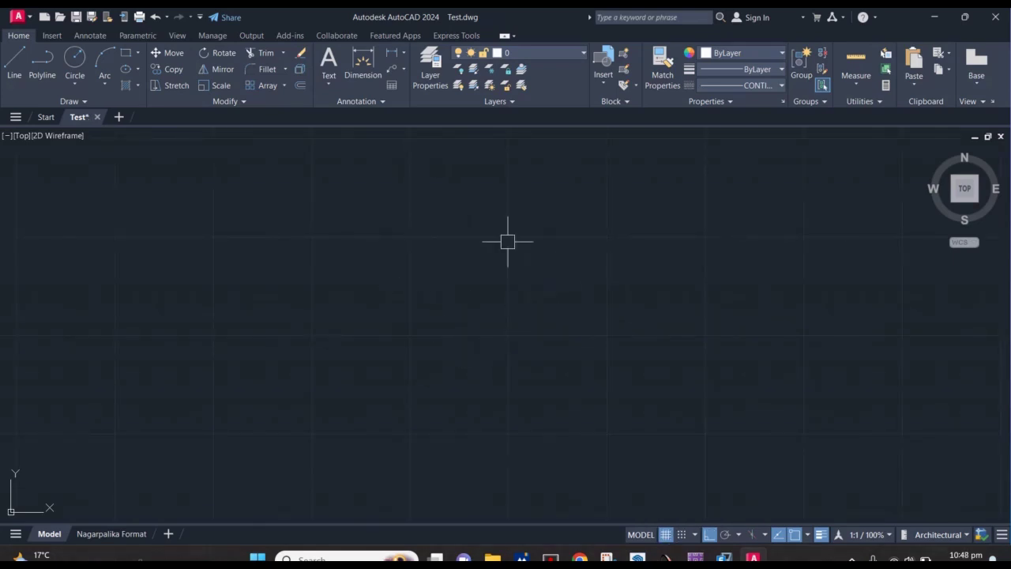
key(ctrl+v)
key(Escape)
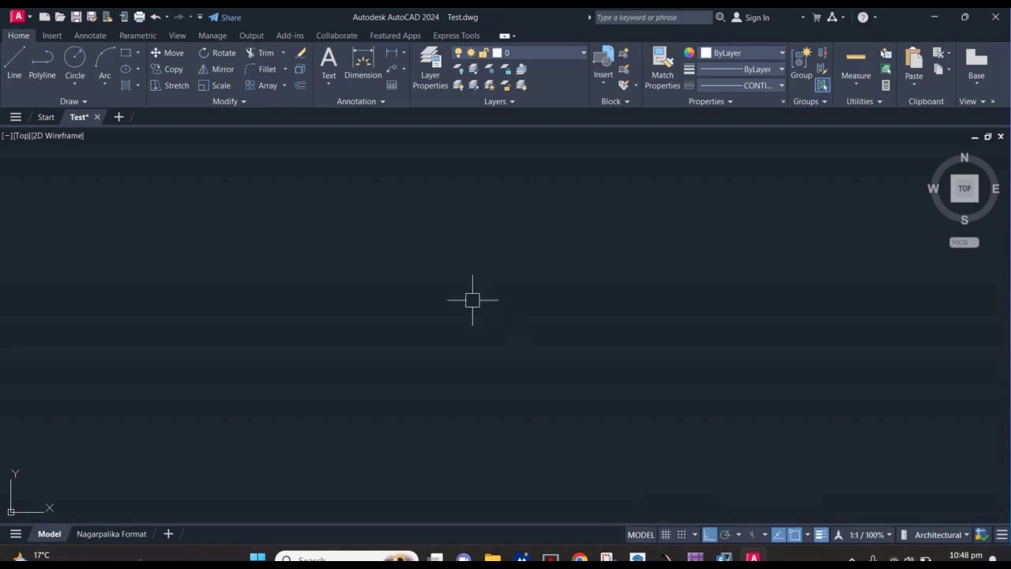
text(c)
key(Return)
click(445, 260)
click(496, 333)
click(557, 349)
click(429, 255)
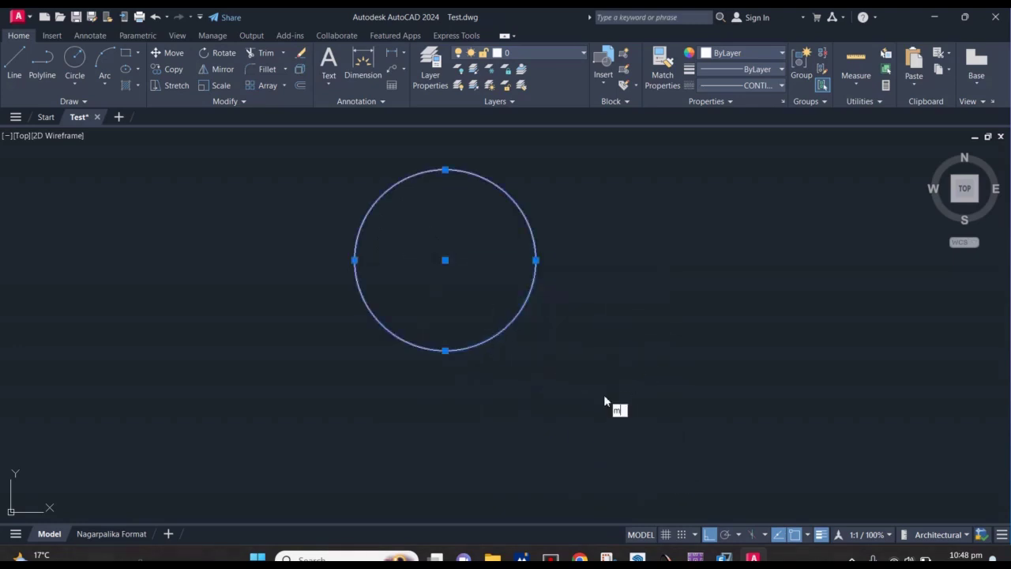
text(o)
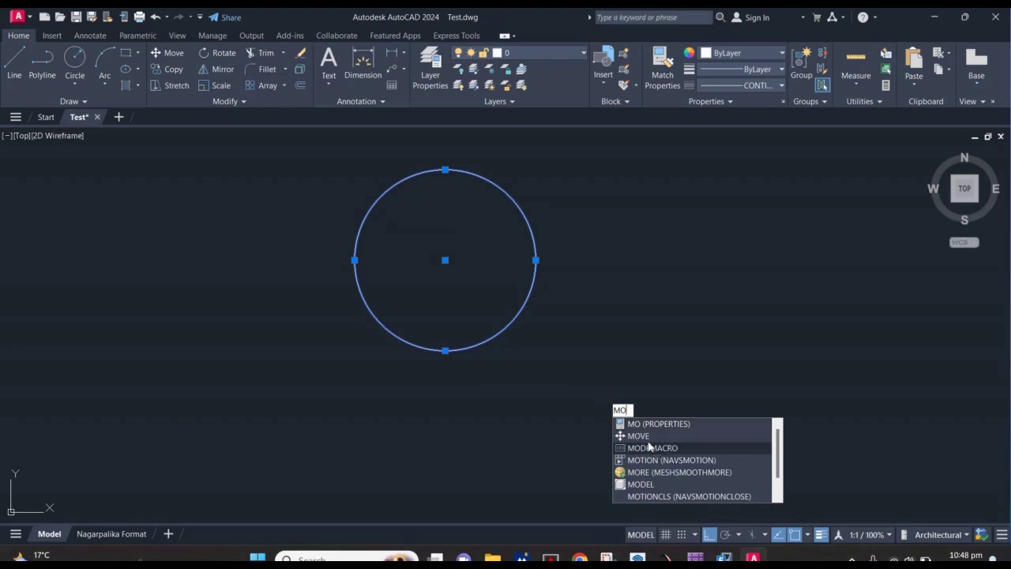
click(641, 435)
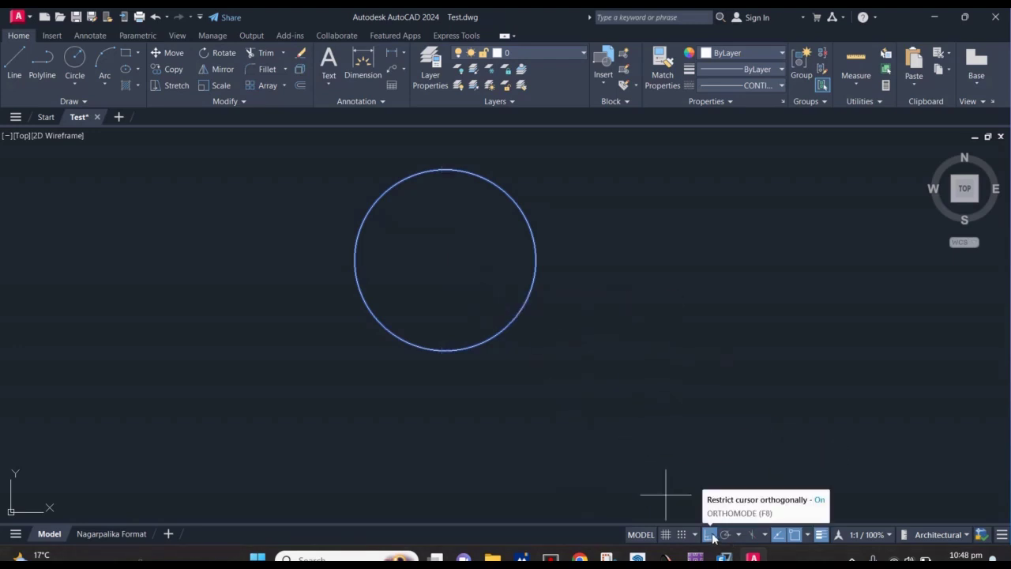
click(483, 281)
scroll(482, 281, down, 1)
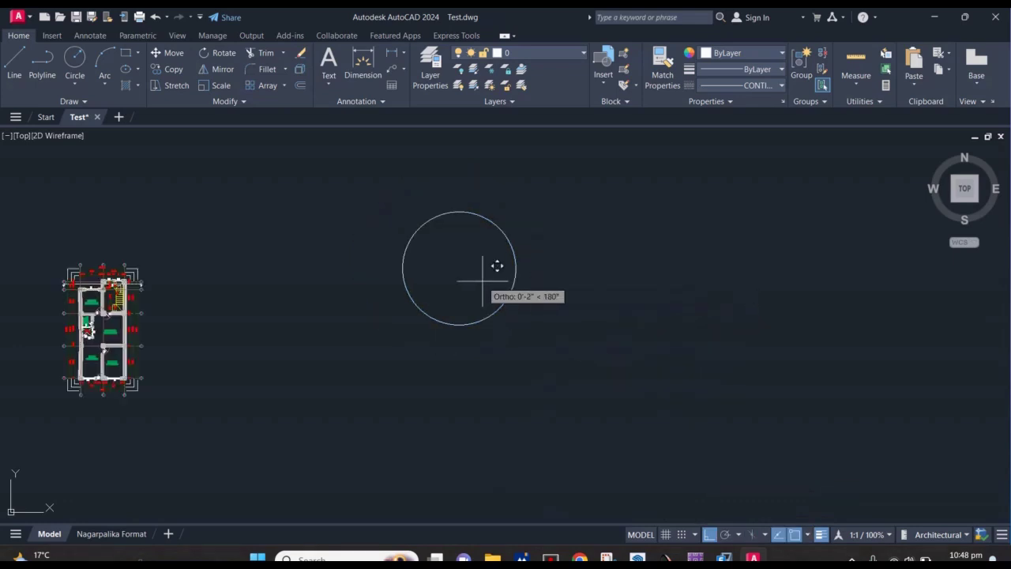
scroll(523, 313, up, 2)
mouse_move(625, 315)
middle_down()
mouse_move(605, 335)
mouse_move(550, 352)
middle_up()
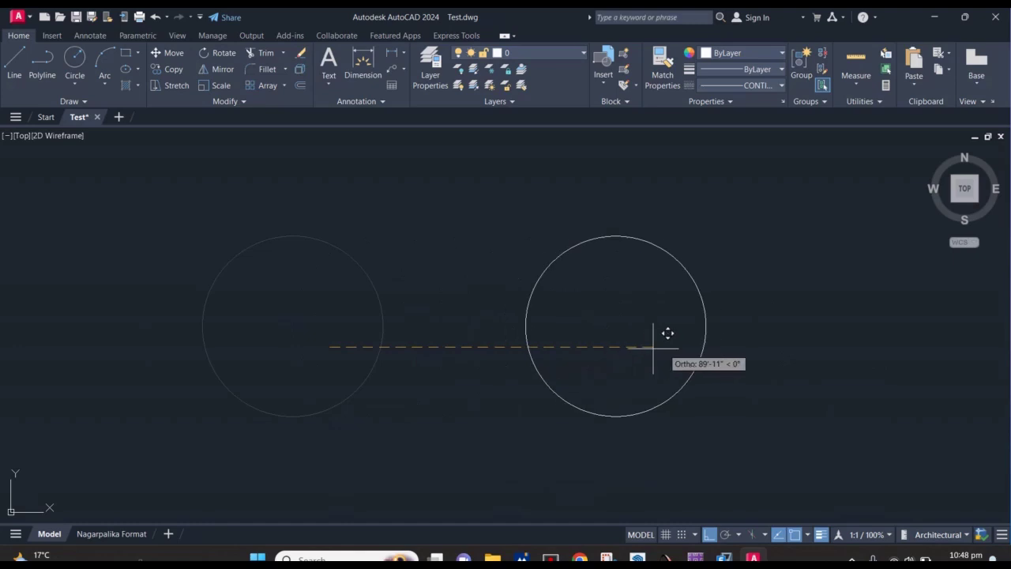
scroll(419, 379, down, 2)
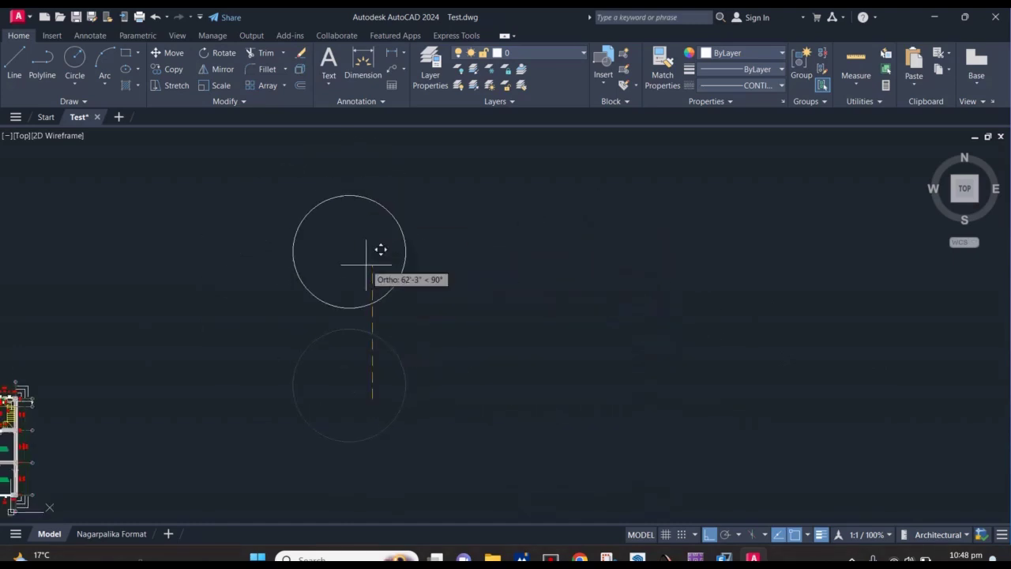
middle_drag(457, 373, 468, 246)
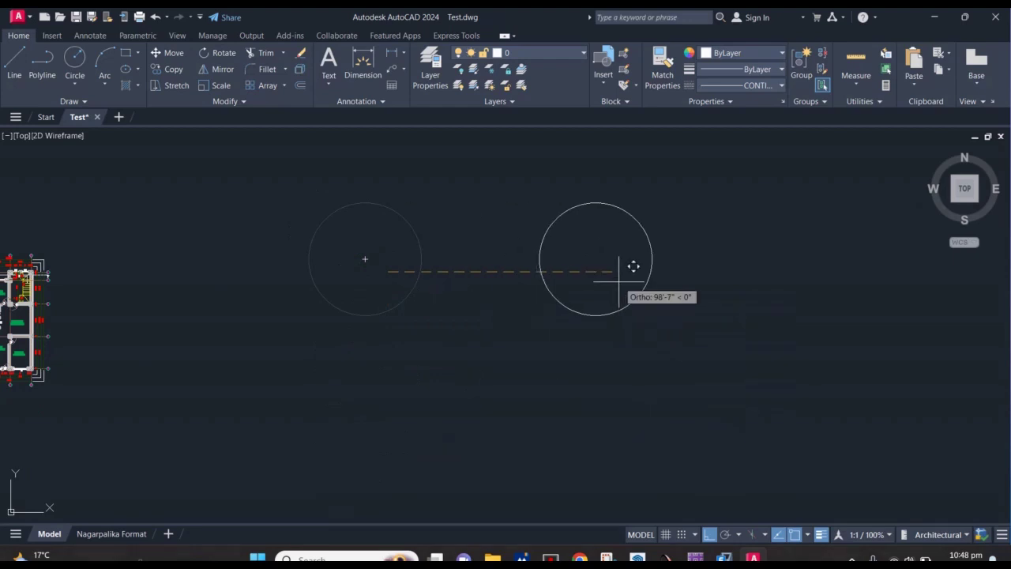
middle_drag(618, 281, 511, 338)
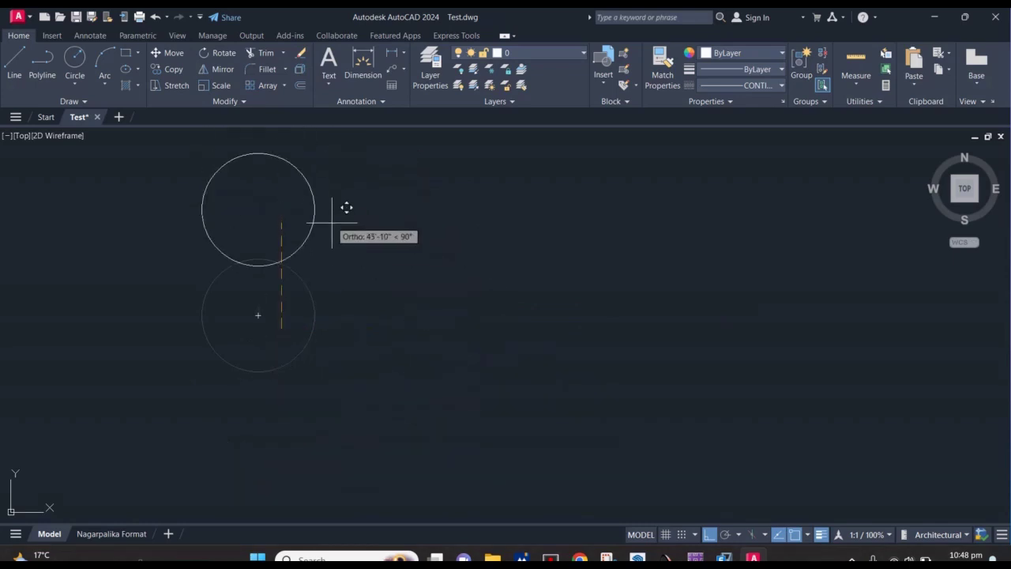
key(F8)
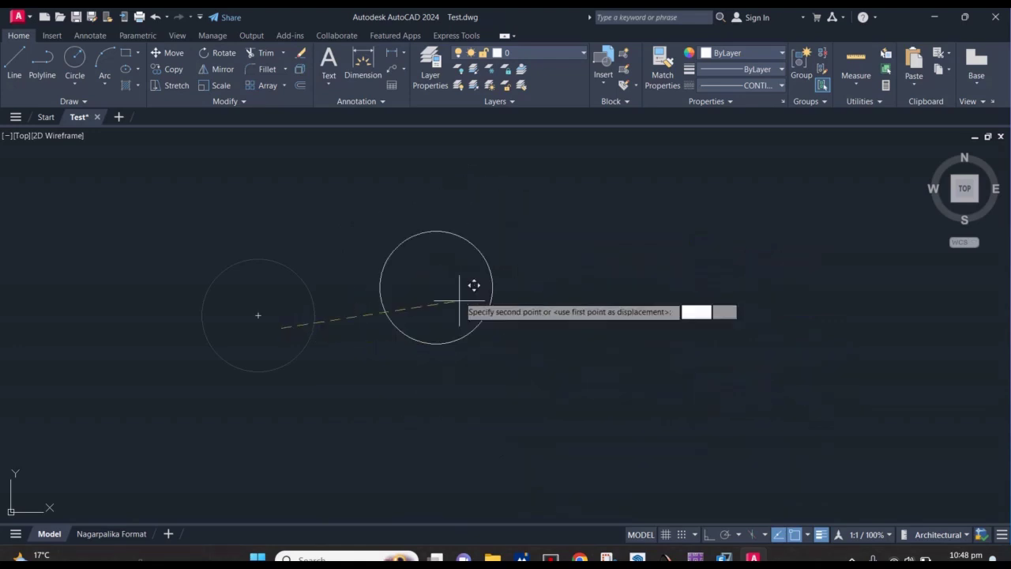
click(708, 536)
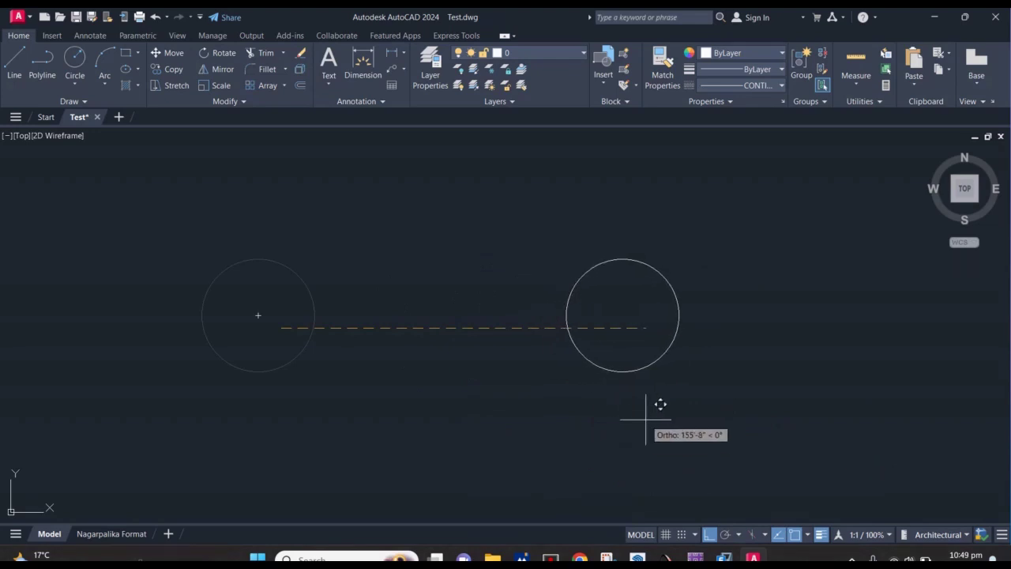
key(Escape)
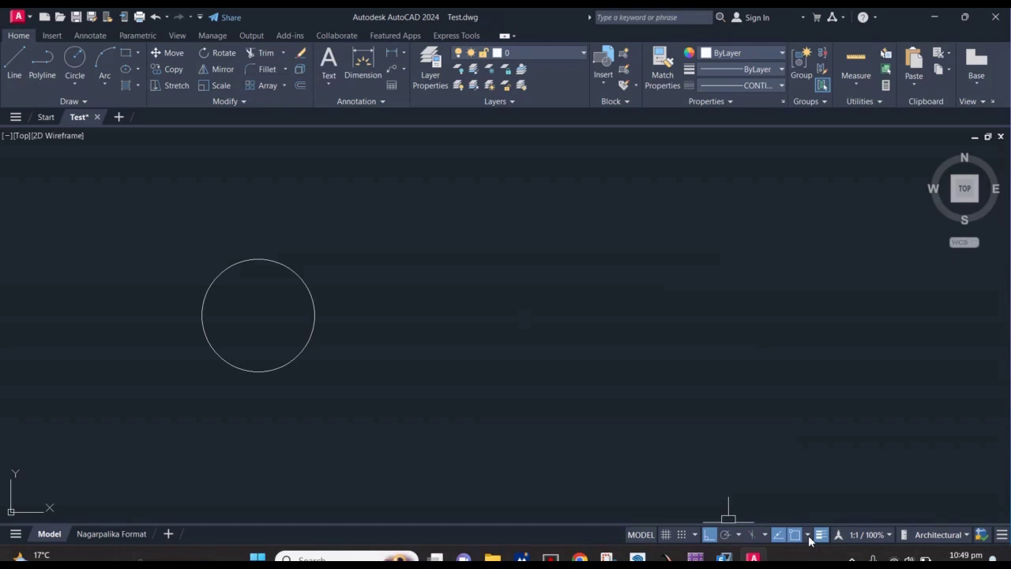
- Uncheck every object snap mode in the OSNAP list, including Extension and Intersection
click(808, 536)
click(808, 535)
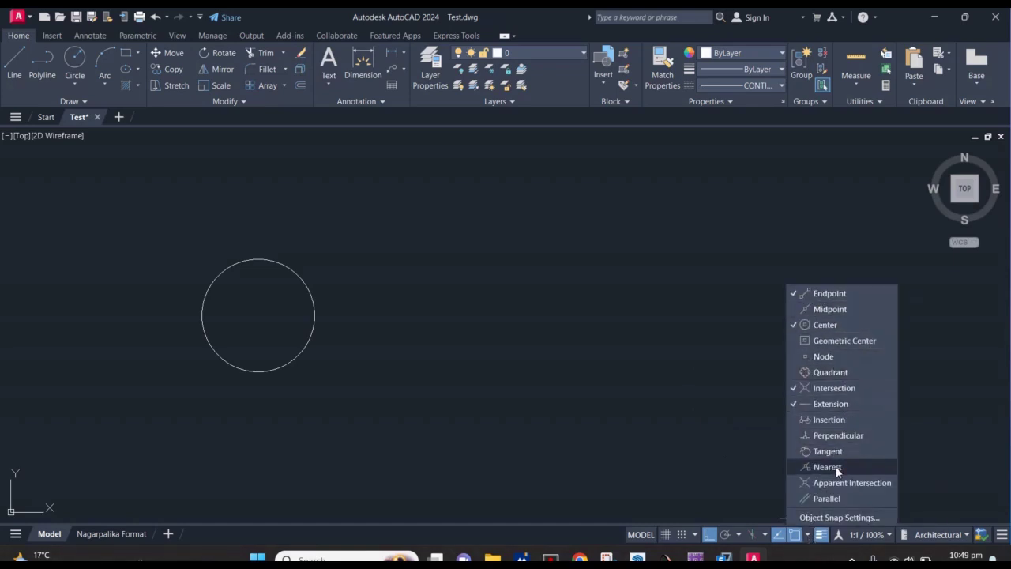
click(821, 403)
click(795, 389)
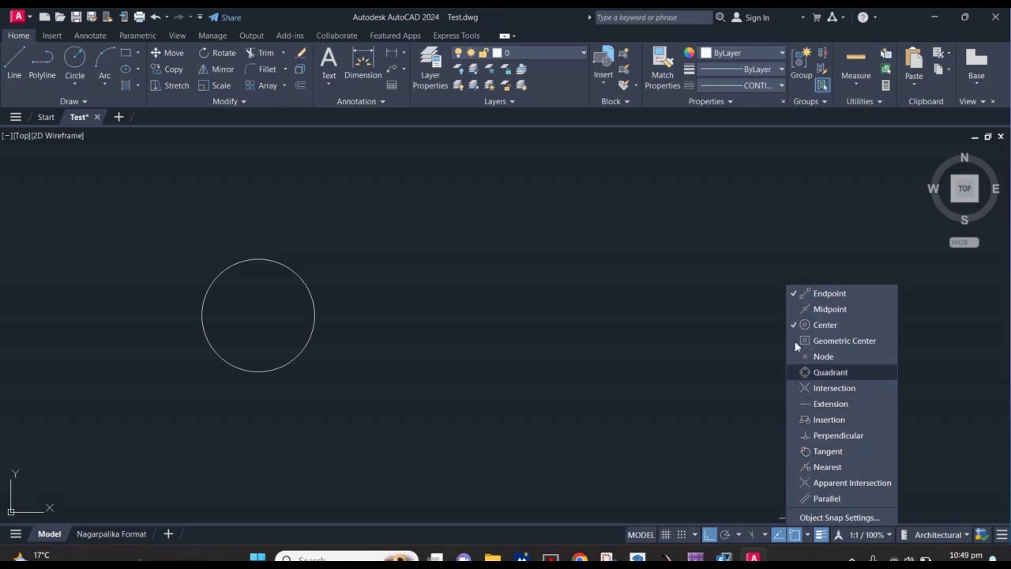
click(793, 324)
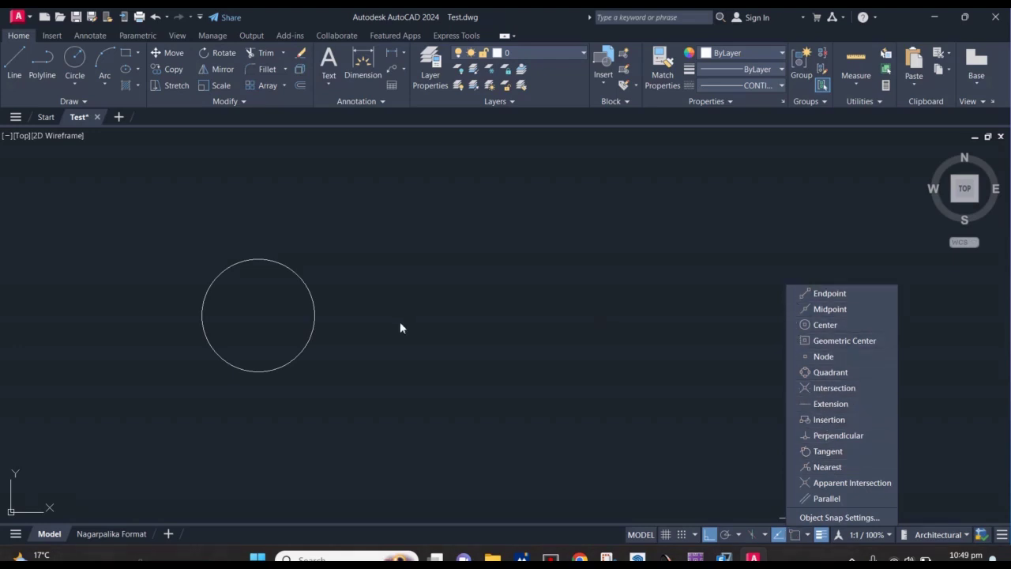
click(453, 325)
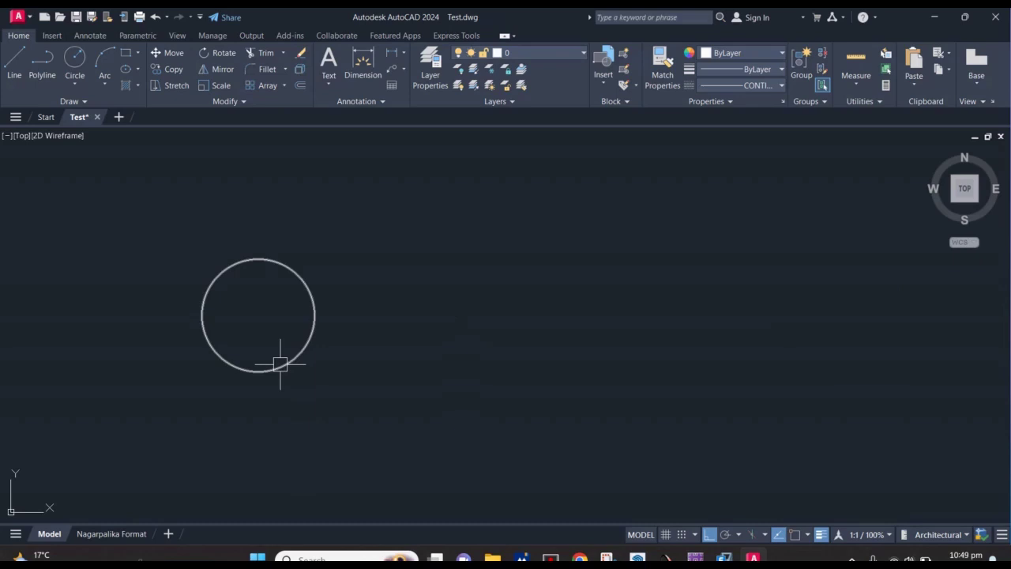
- Draw a horizontal line above the circle with the LINE command
scroll(288, 355, up, 2)
middle_drag(261, 331, 413, 368)
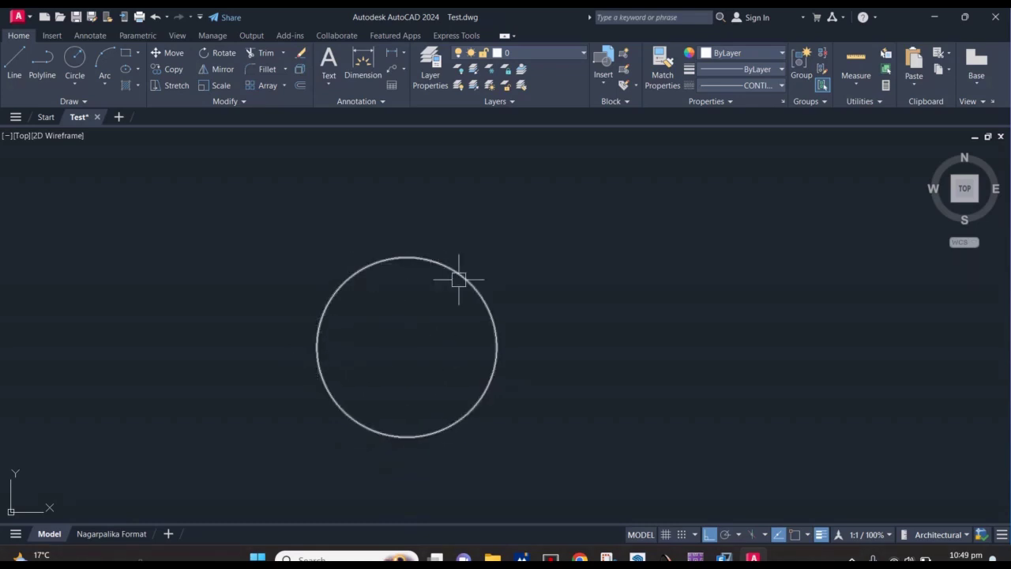
middle_drag(514, 311, 457, 373)
key(l)
key(Return)
click(406, 251)
click(631, 250)
key(Return)
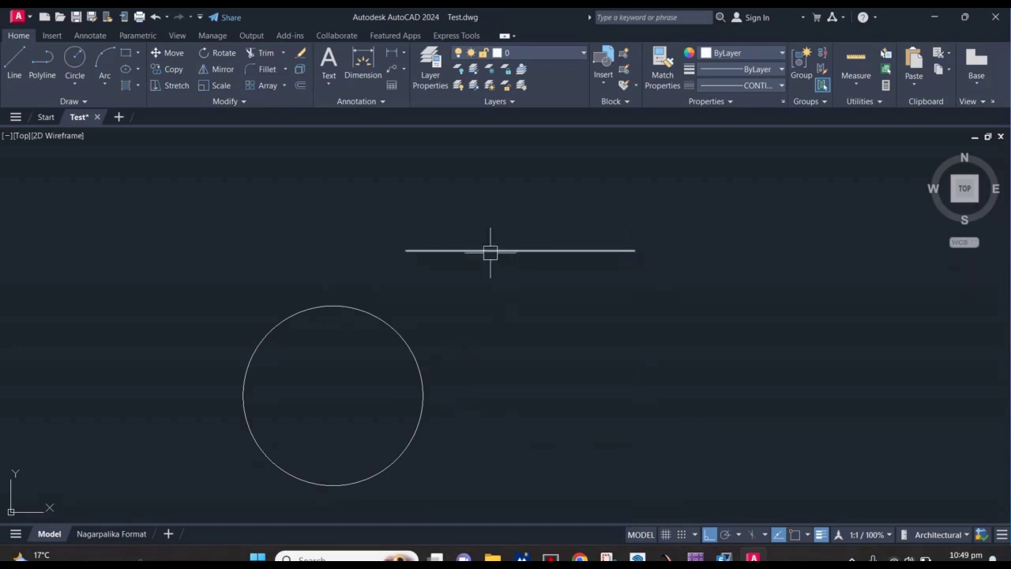
middle_drag(521, 279, 482, 247)
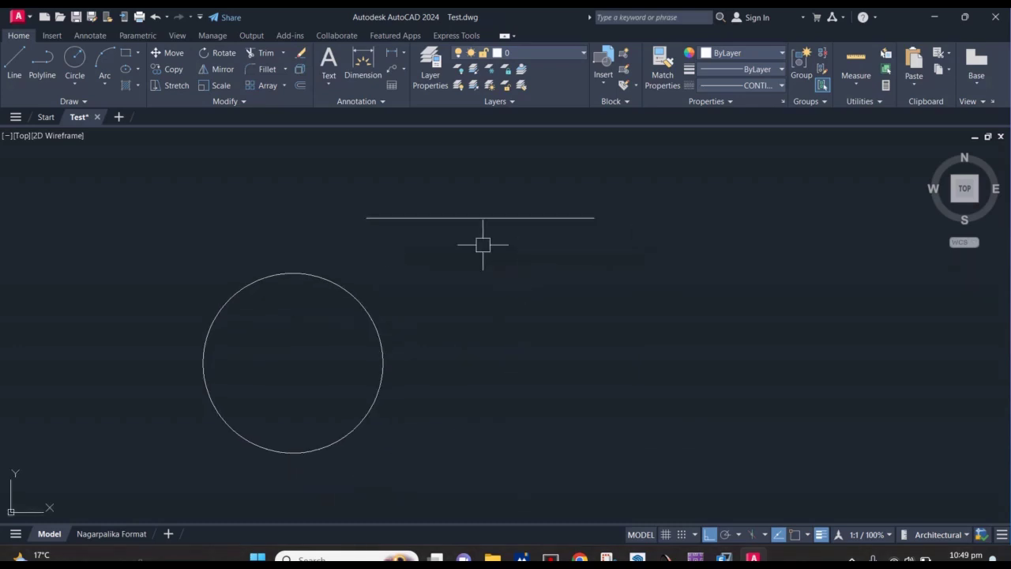
click(810, 537)
- Check Endpoint, Center, Geometric Center, Node, Intersection, Extension, Insertion, Perpendicular, Tangent, Apparent Intersection, Parallel snaps
click(825, 293)
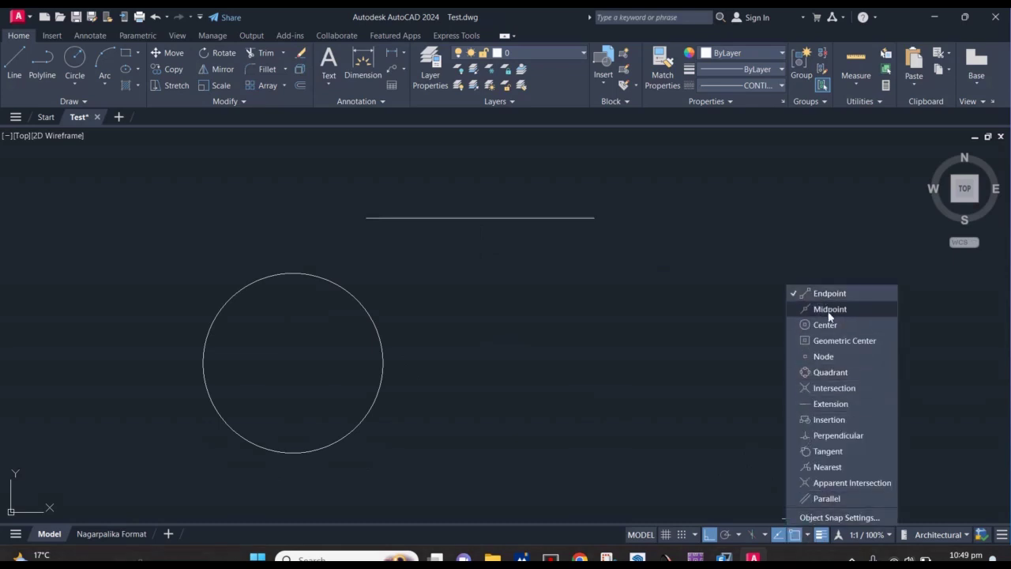
click(826, 340)
click(826, 325)
click(826, 356)
click(826, 388)
click(826, 403)
click(826, 419)
click(826, 435)
click(826, 451)
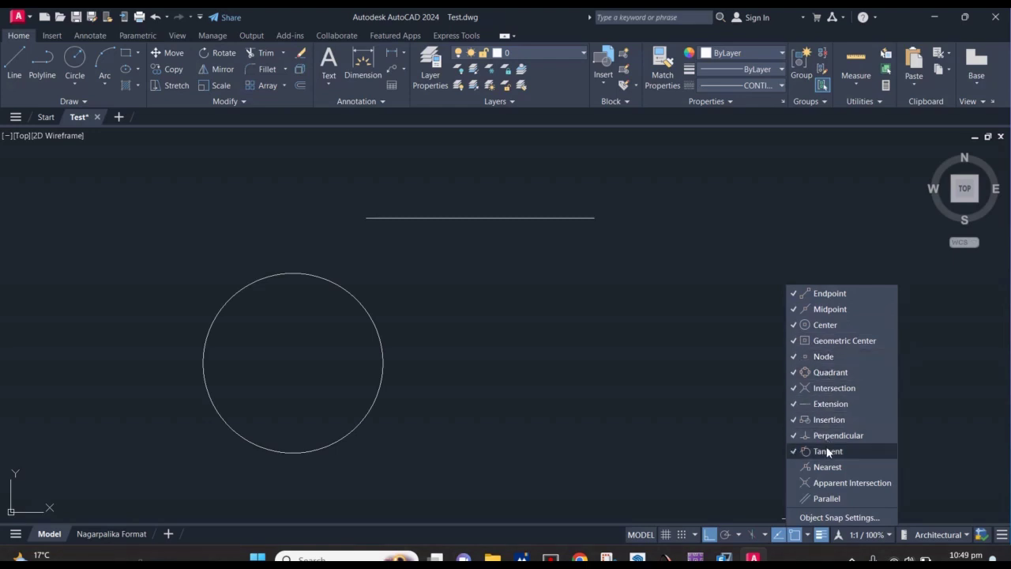
click(826, 482)
click(825, 497)
- Start a linear dimension with DLI using object selection, then abandon it
middle_drag(418, 367, 567, 354)
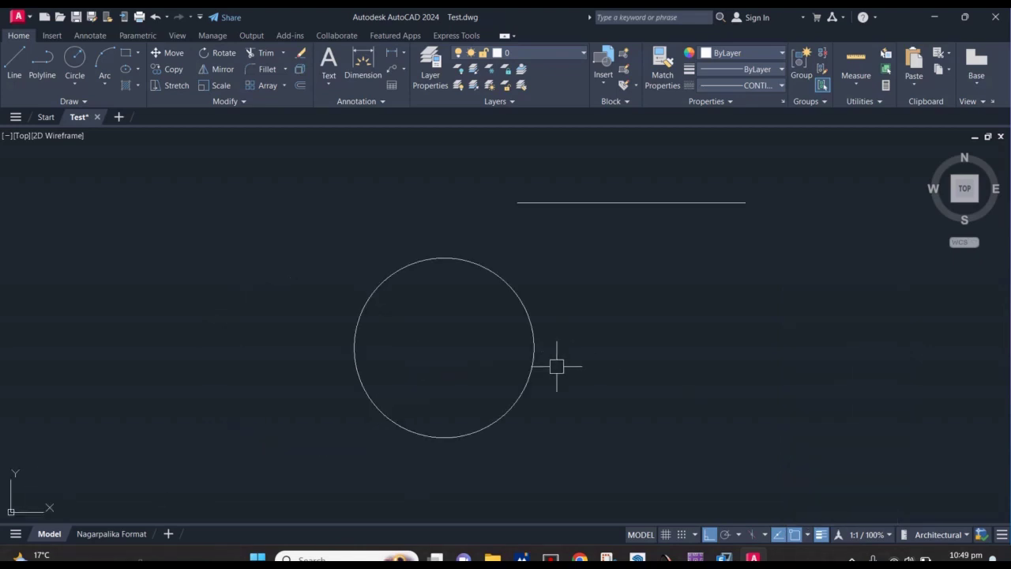
text(dli)
key(Return)
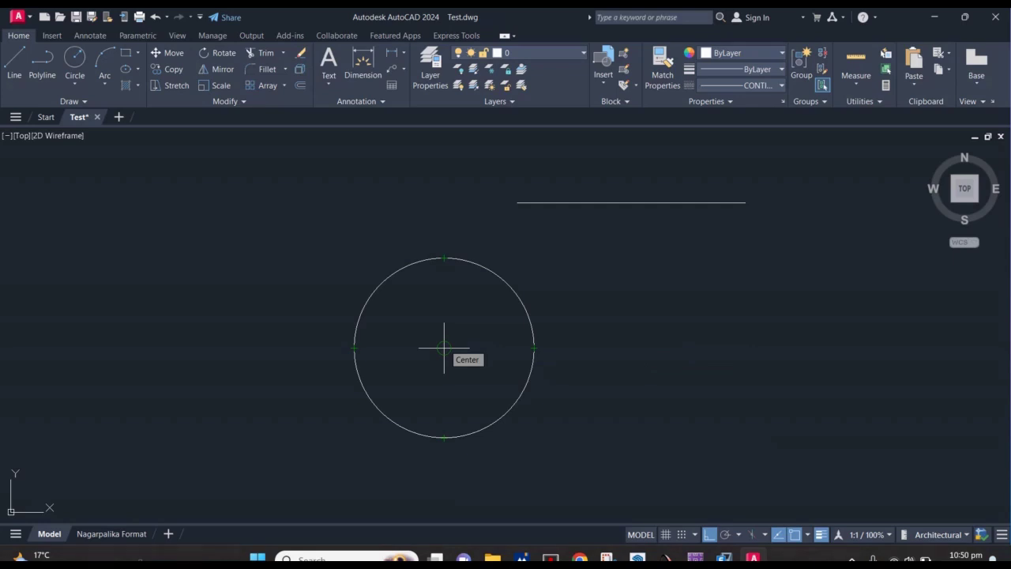
middle_drag(582, 242, 530, 300)
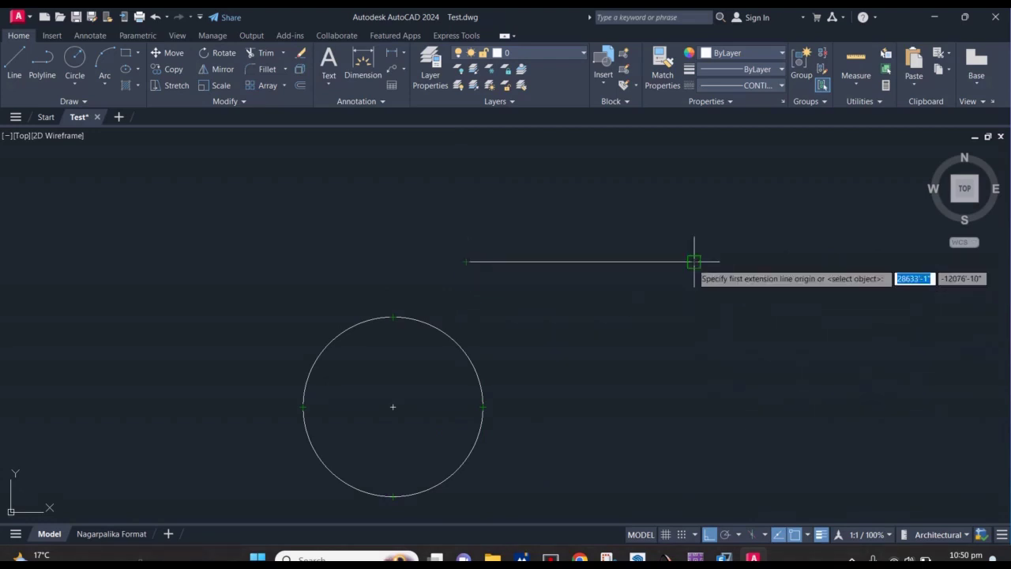
key(Return)
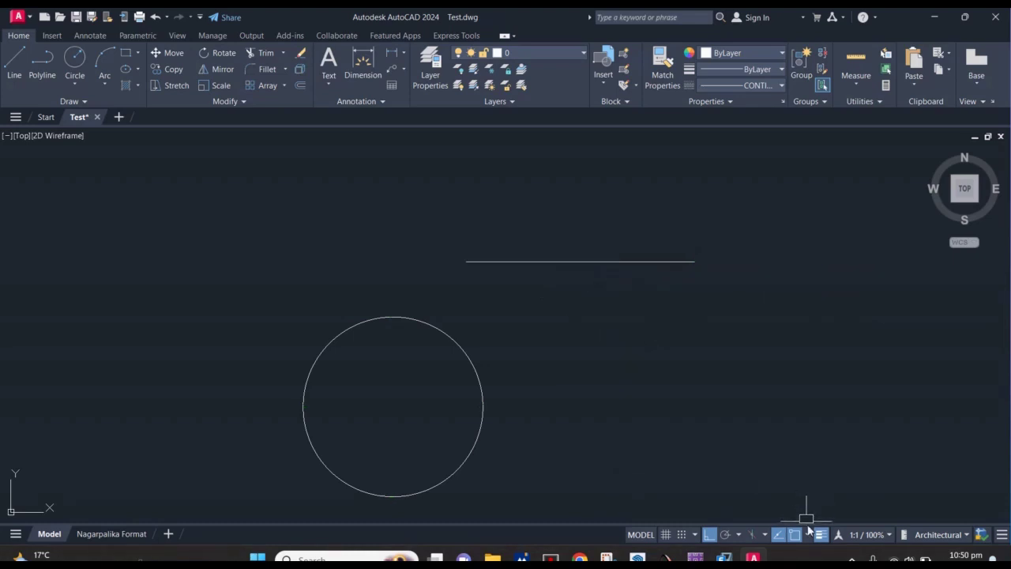
click(807, 535)
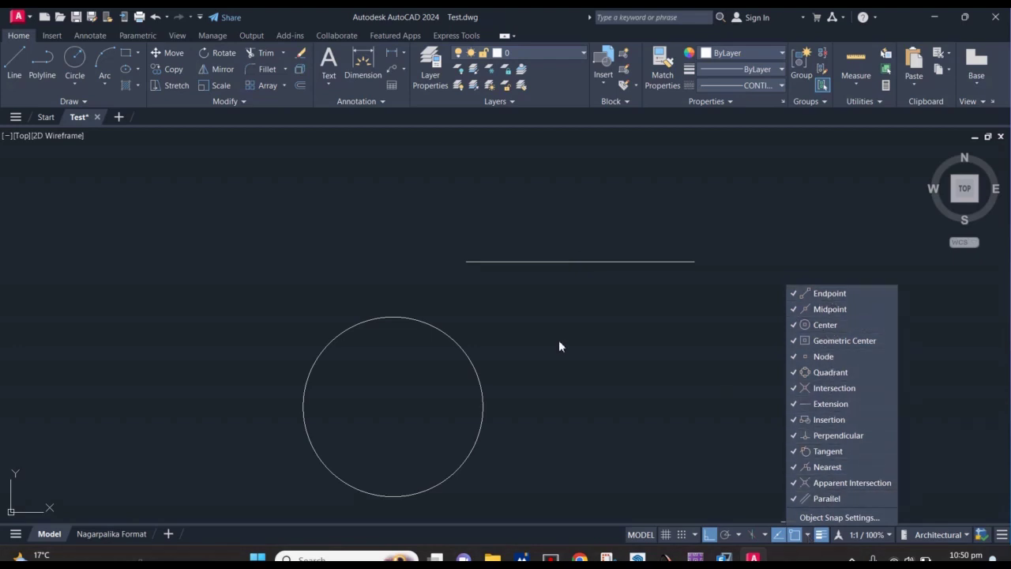
click(590, 341)
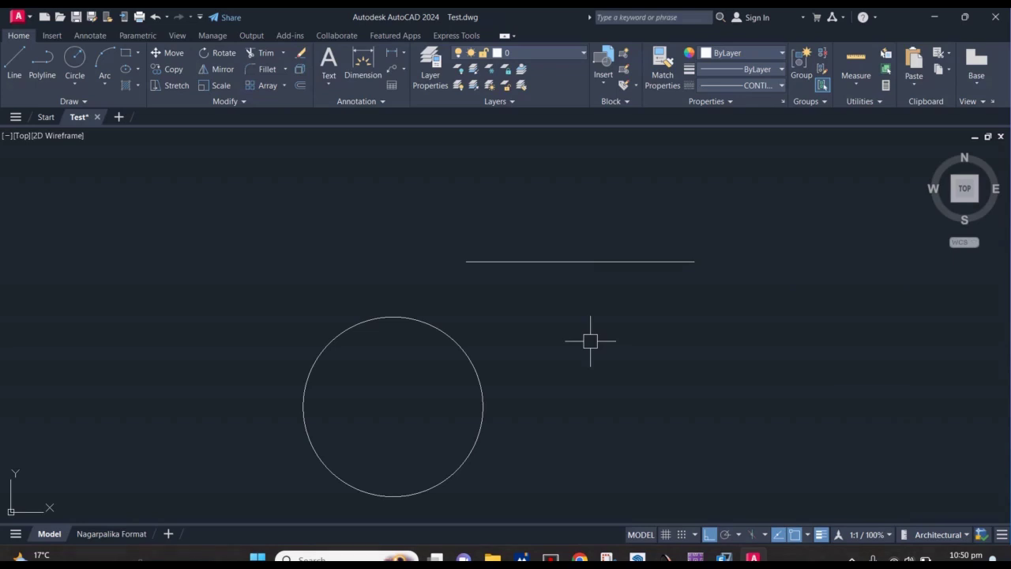
middle_drag(589, 338, 461, 286)
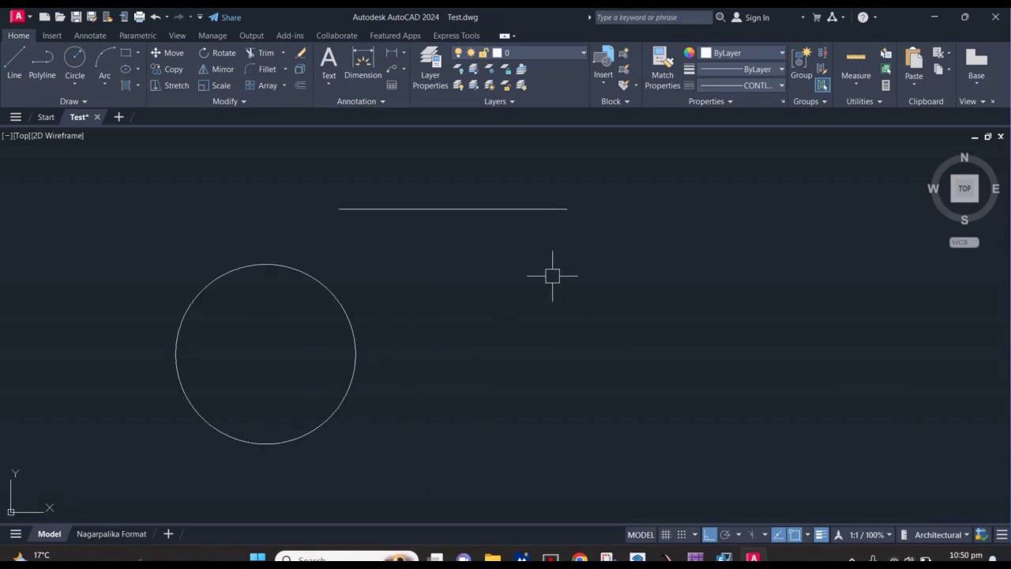
right_click(507, 263)
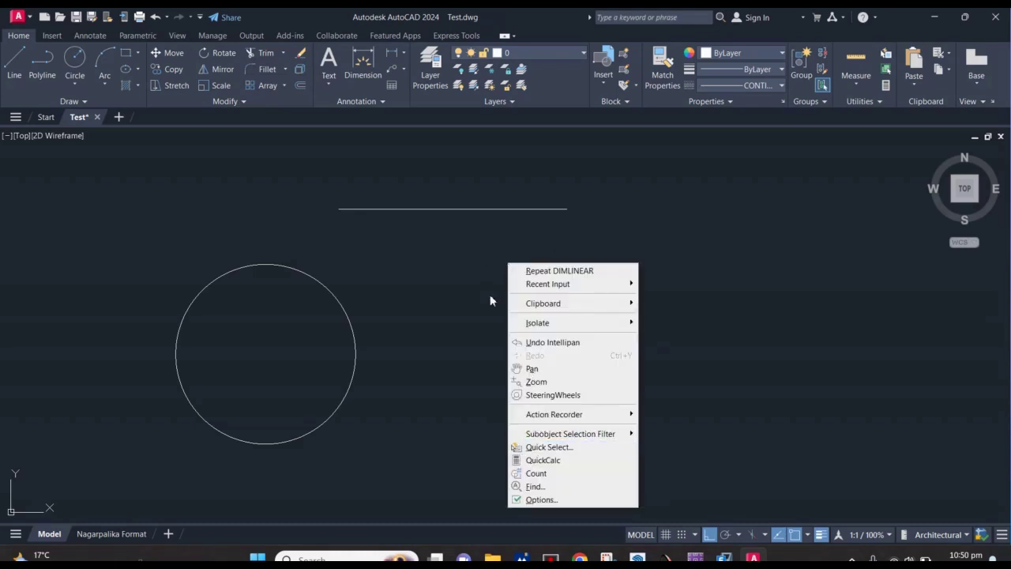
click(542, 500)
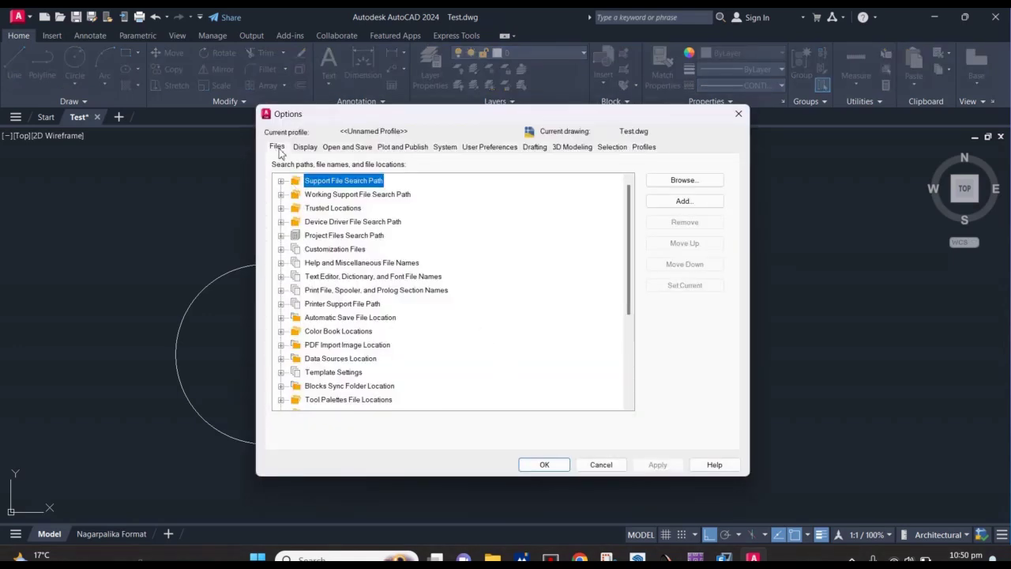
click(278, 148)
scroll(408, 276, down, 4)
scroll(409, 286, up, 4)
scroll(409, 286, down, 4)
scroll(408, 286, up, 4)
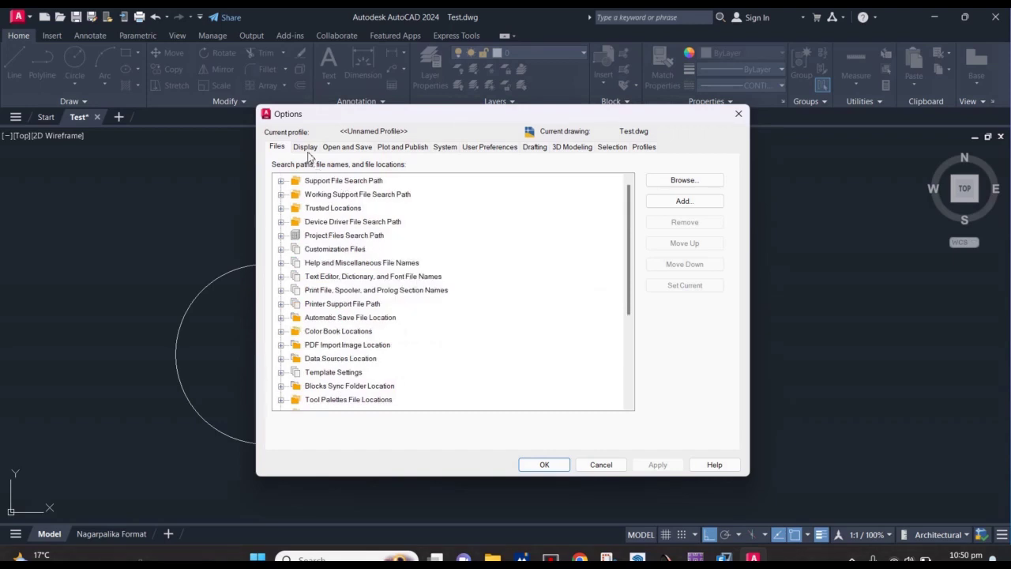
click(305, 148)
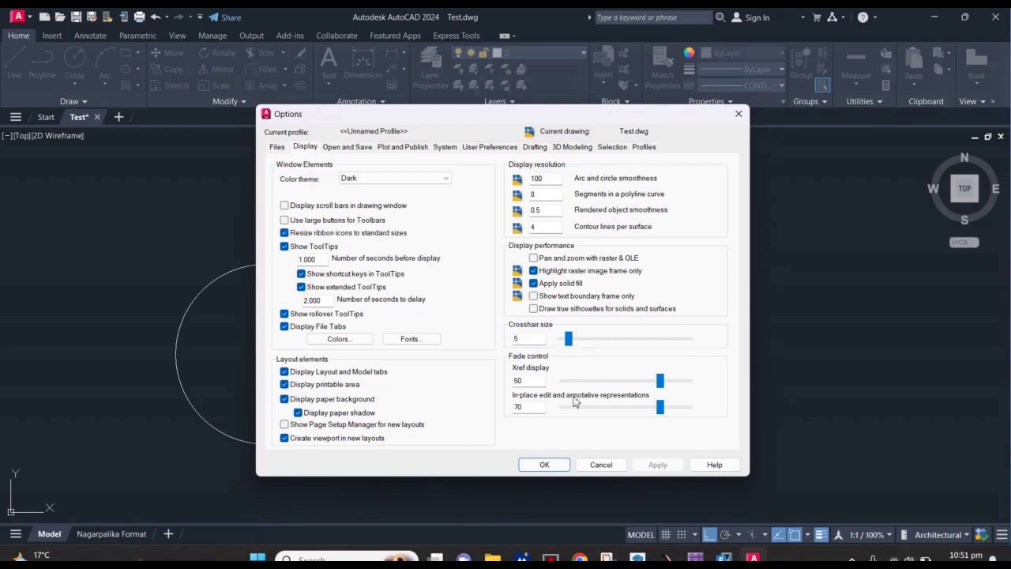
click(544, 465)
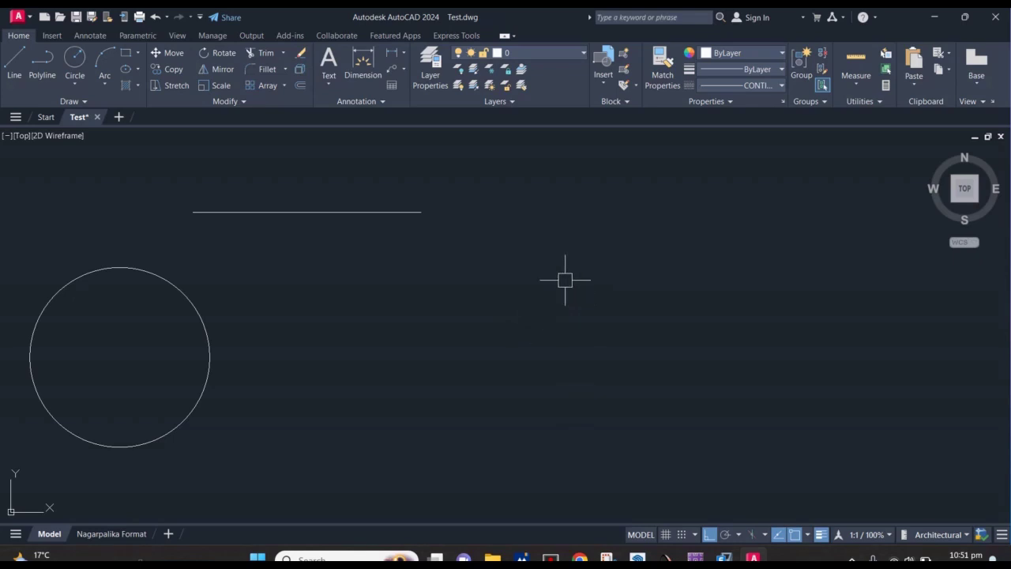
- Enlarge the crosshair size to 60 in the Display options and apply
right_click(506, 250)
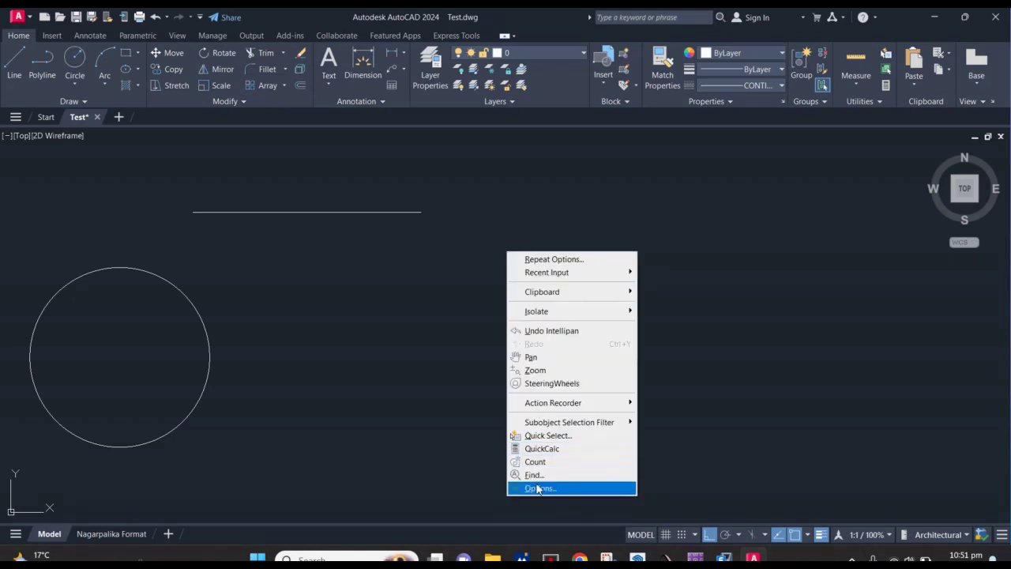
click(537, 488)
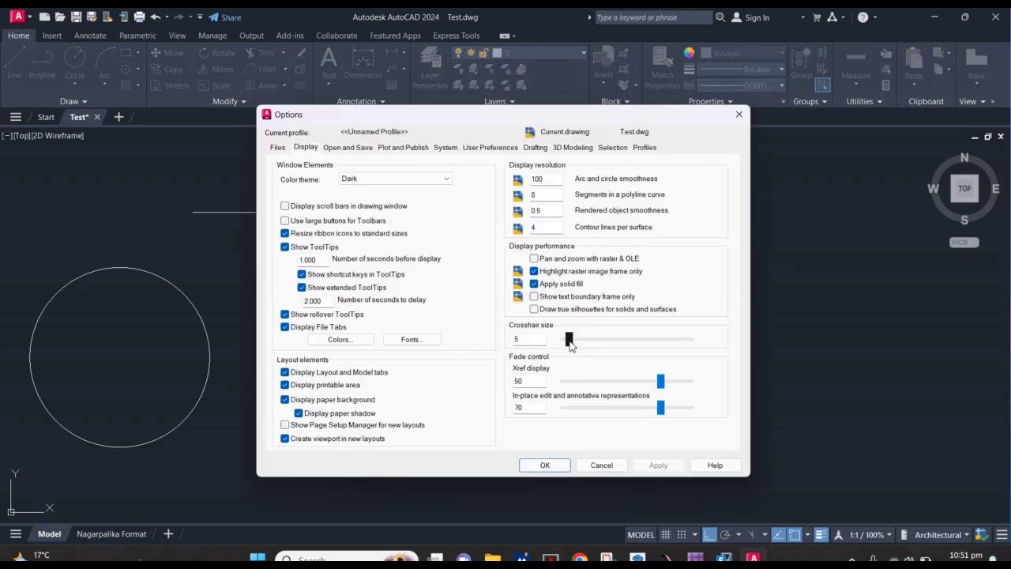
drag(570, 341, 638, 341)
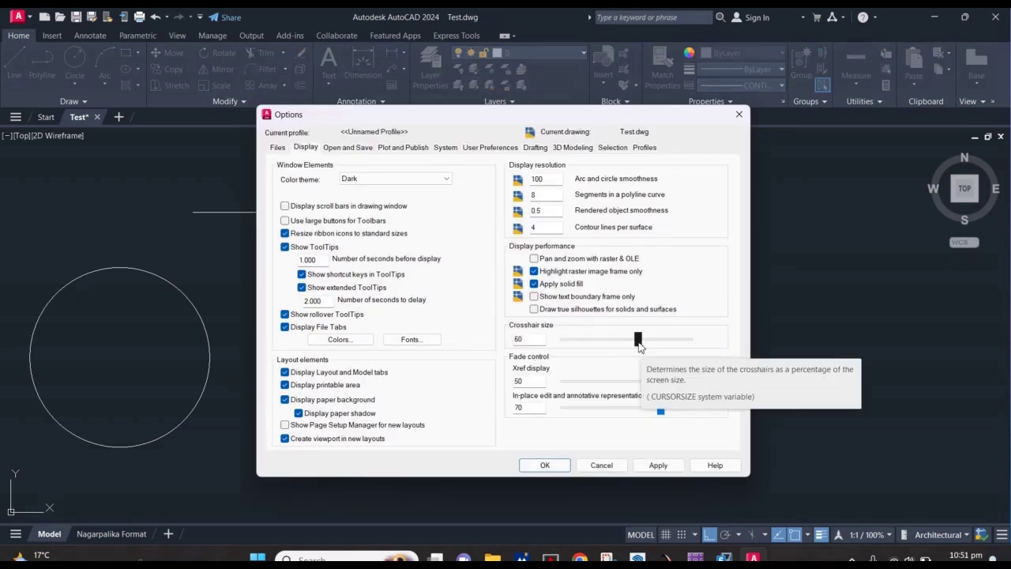
click(545, 465)
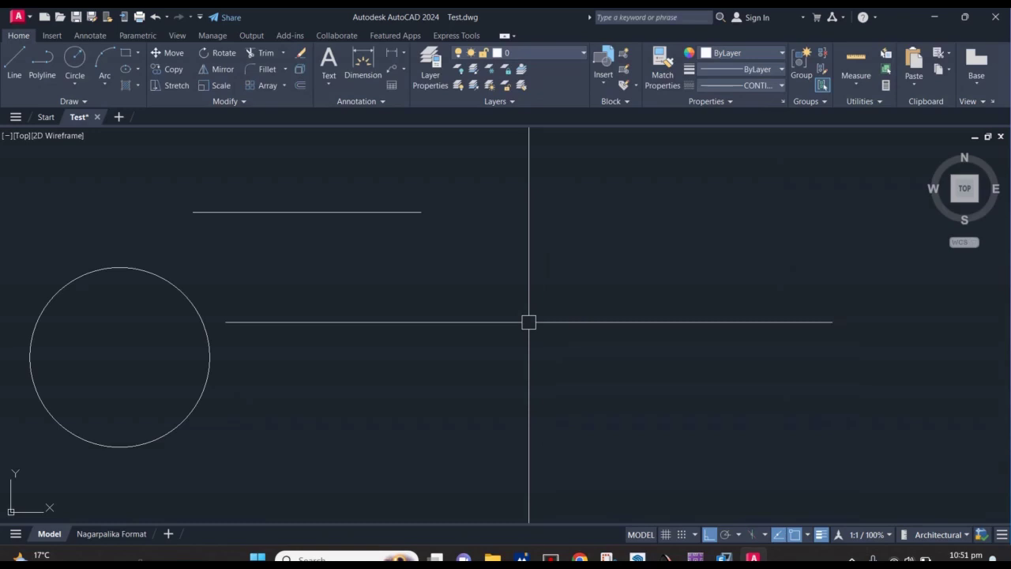
- Reduce the crosshair size from 60 to 24 and apply
scroll(544, 354, down, 4)
middle_drag(571, 323, 478, 328)
scroll(477, 328, up, 2)
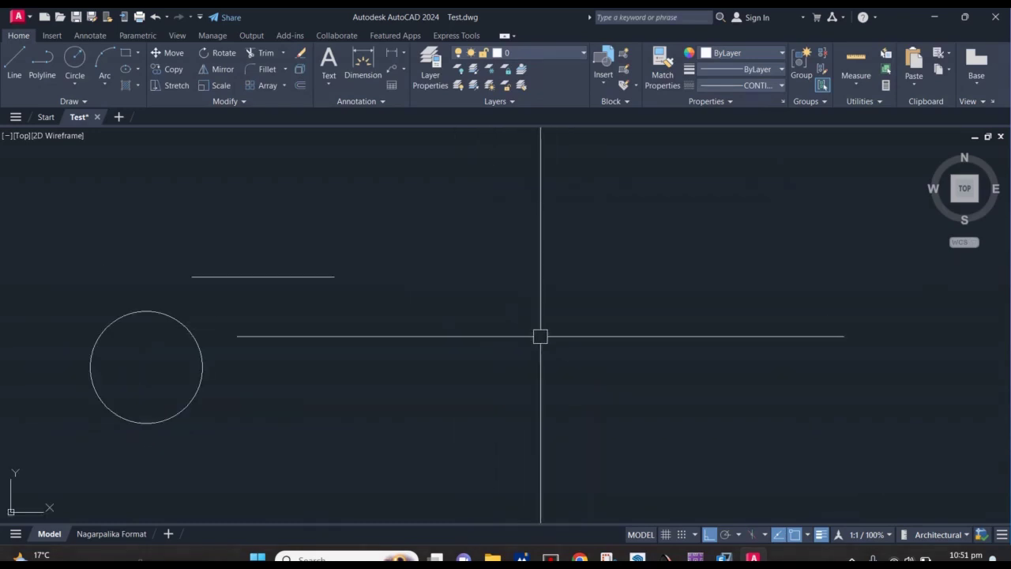
right_click(574, 270)
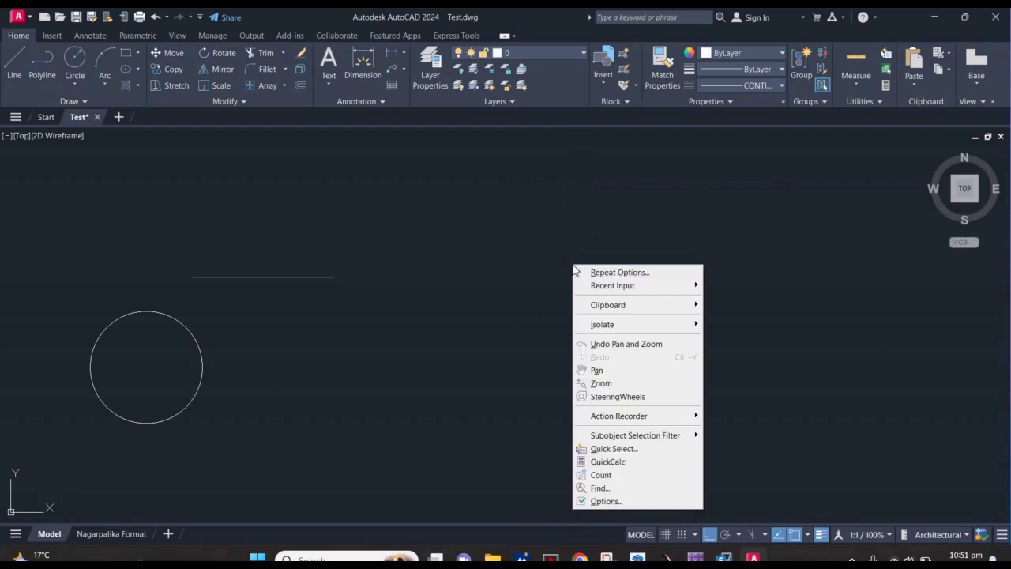
click(602, 500)
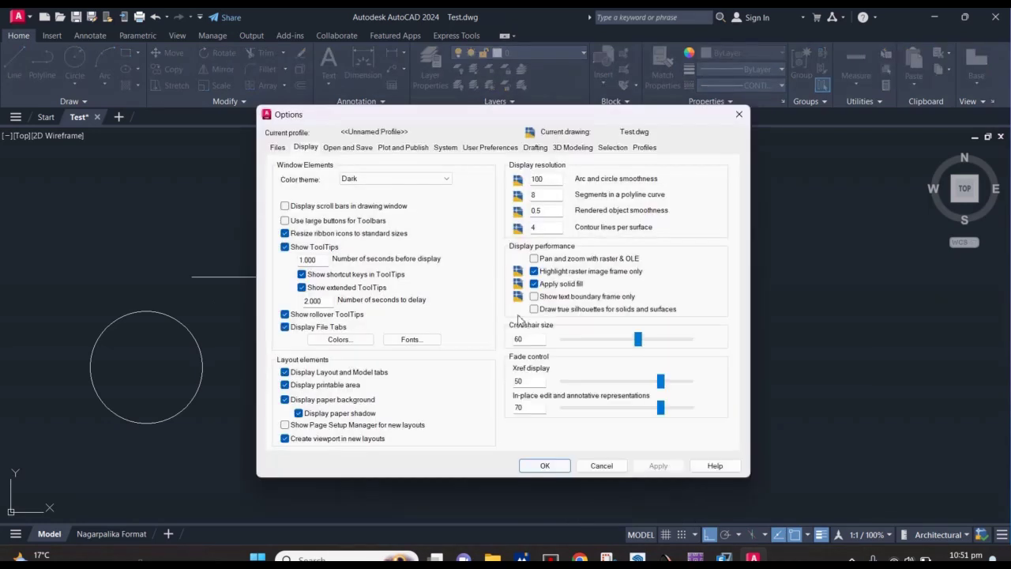
drag(638, 339, 595, 344)
click(596, 342)
click(544, 465)
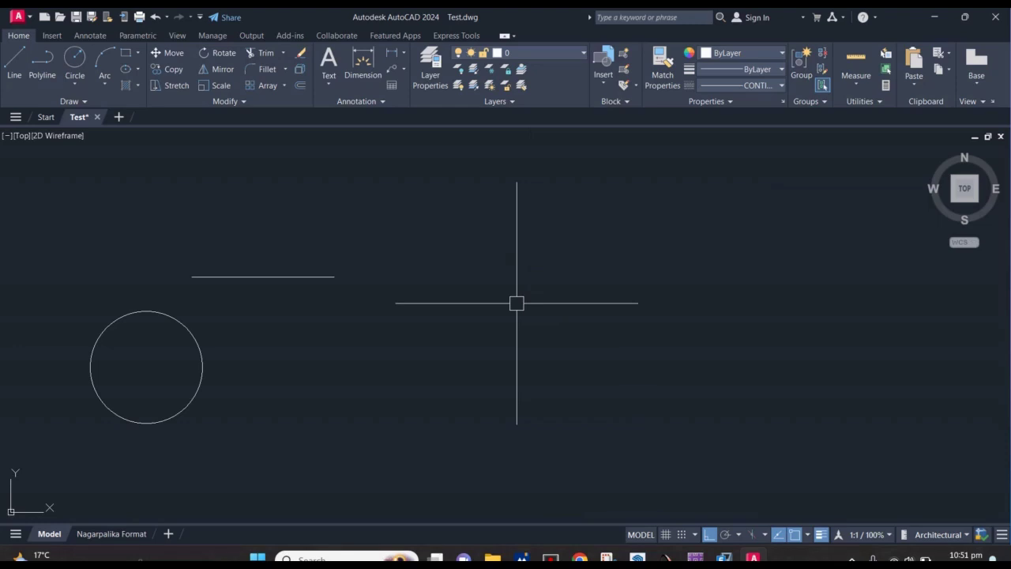
- Bring the Options dialog back up
right_click(516, 228)
click(505, 349)
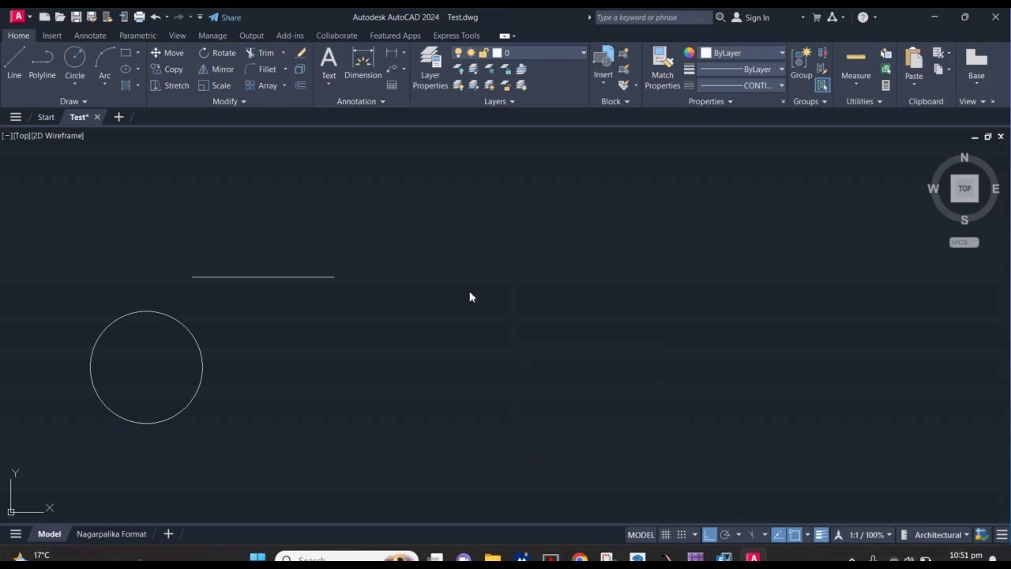
key(Return)
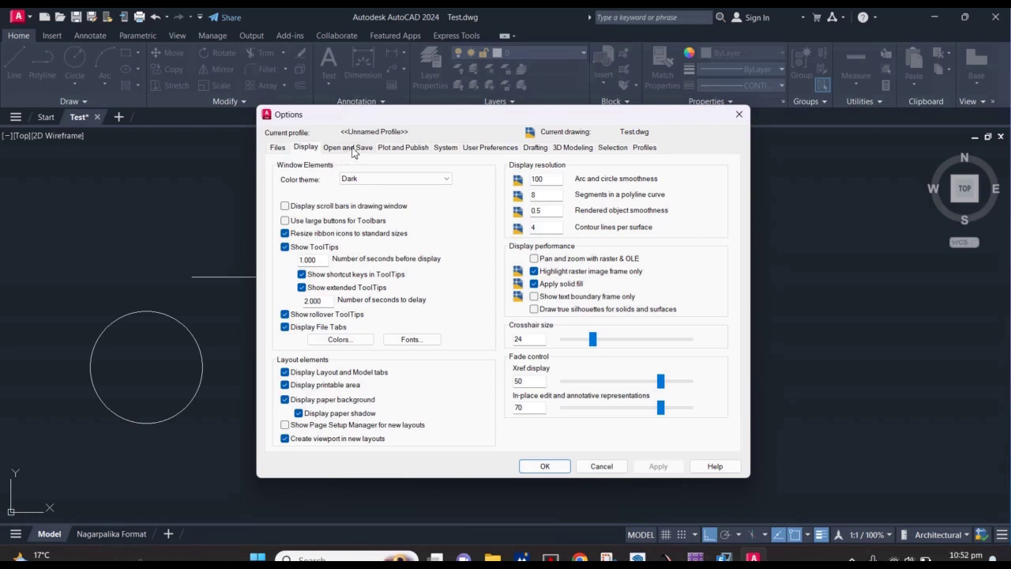
- On Open and Save, set Save as to AutoCAD 2007/LT2007 Drawing (*.dwg)
click(352, 150)
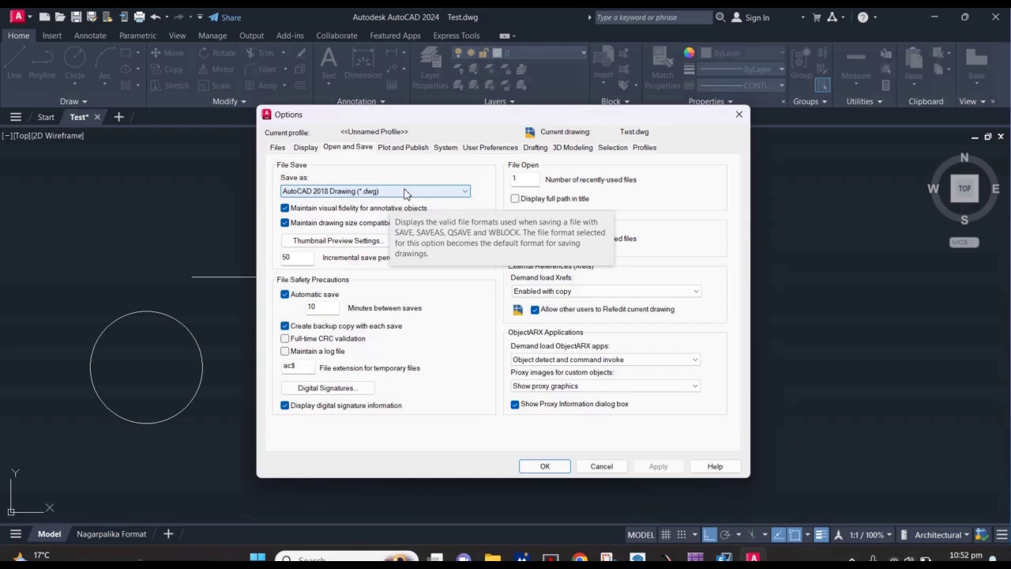
click(405, 194)
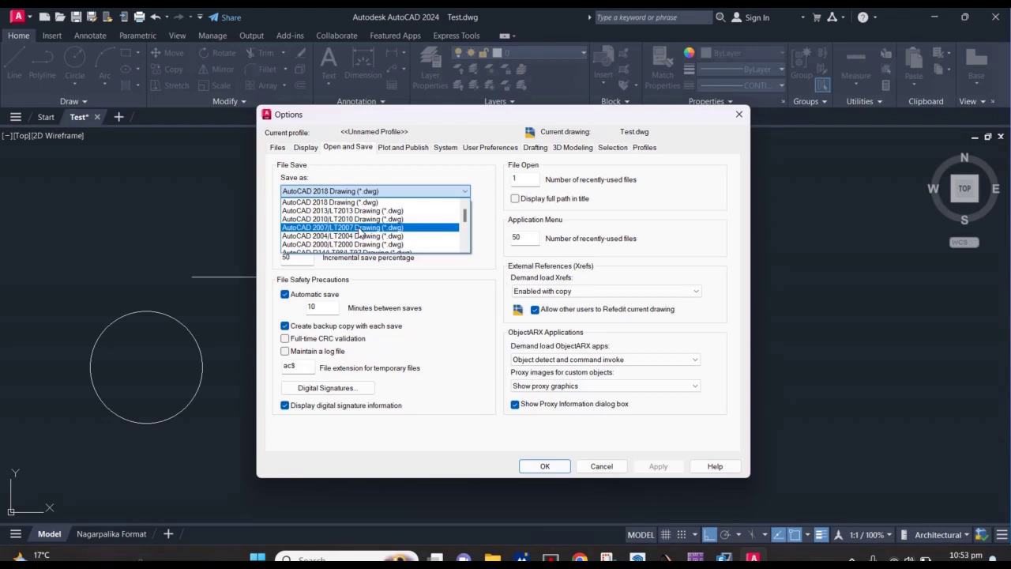
click(359, 228)
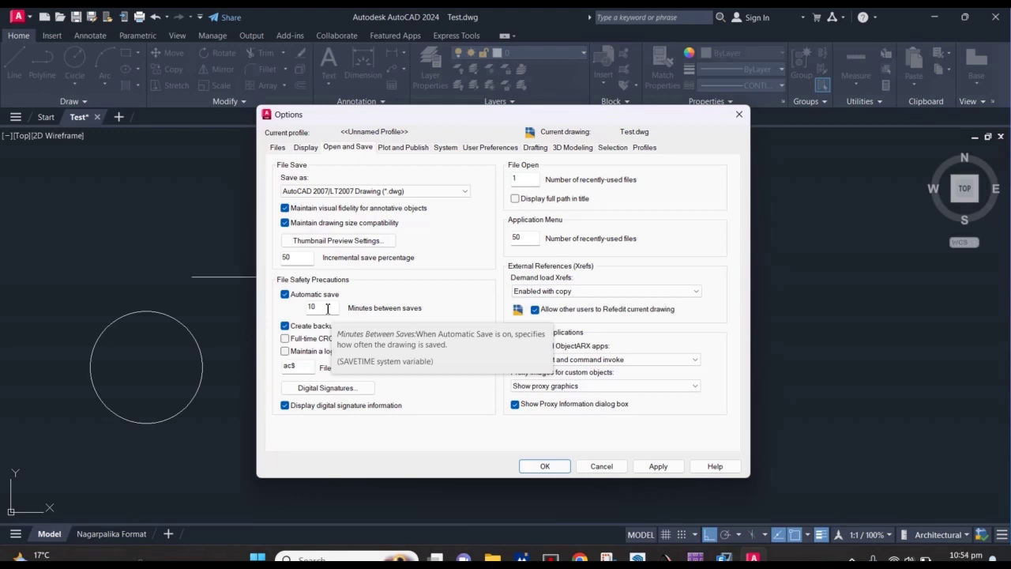
- Change Minutes between saves from 10 to 5
double_click(327, 308)
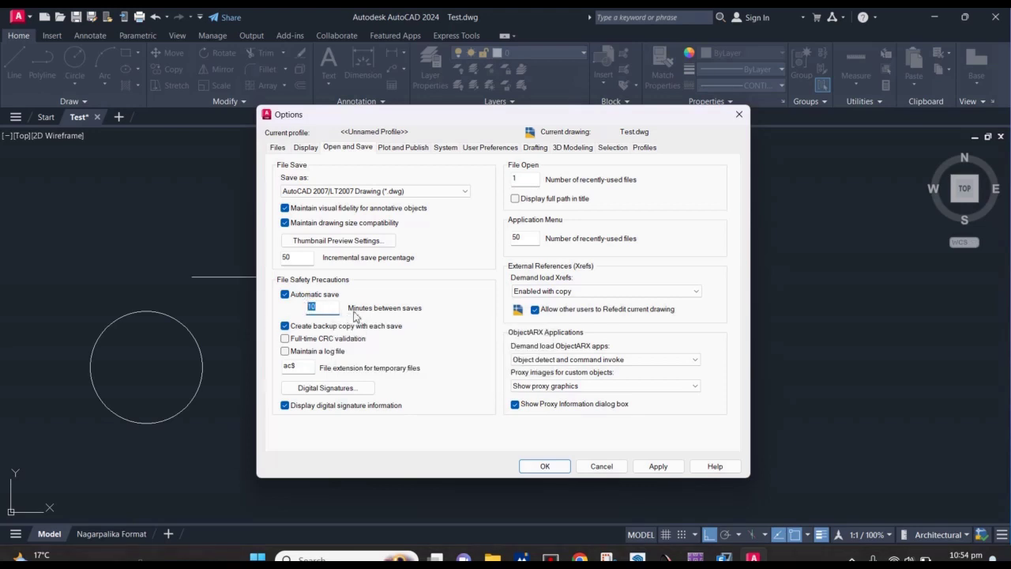
click(323, 309)
mouse_move(330, 330)
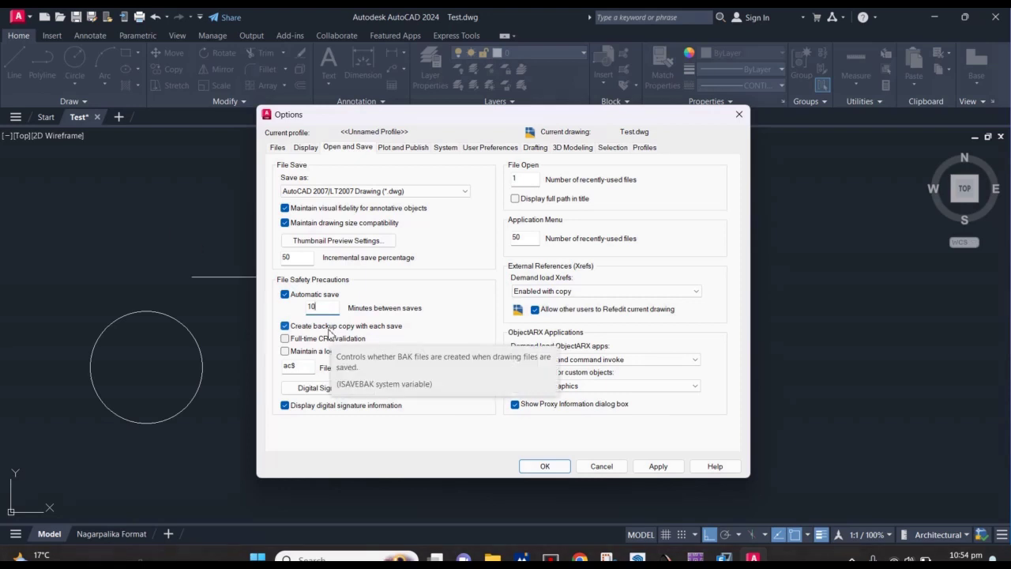
drag(326, 308, 300, 305)
text(5)
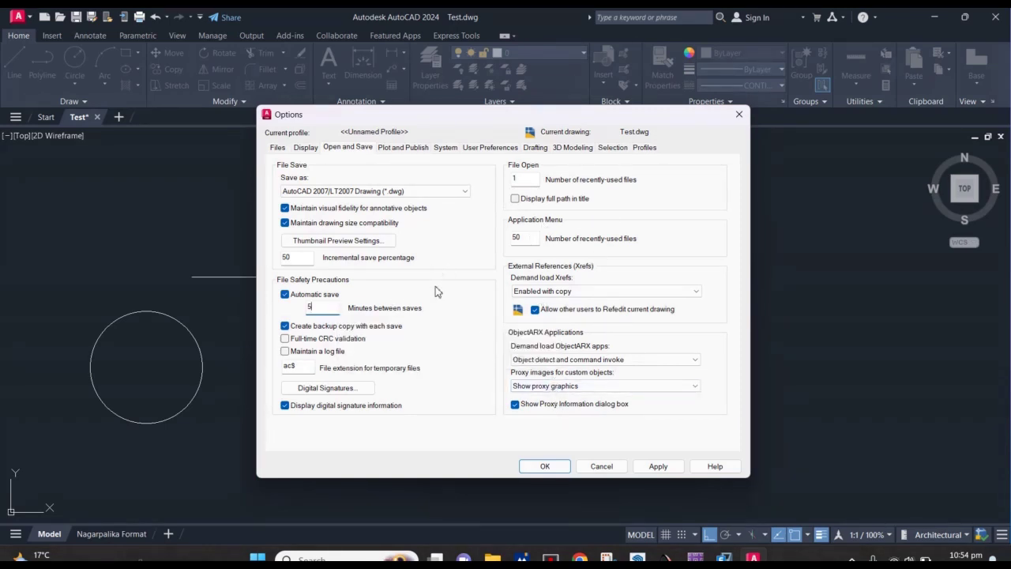
- Review Plot and Publish, System and User Preferences, then nudge the Drafting aperture size smaller
click(402, 147)
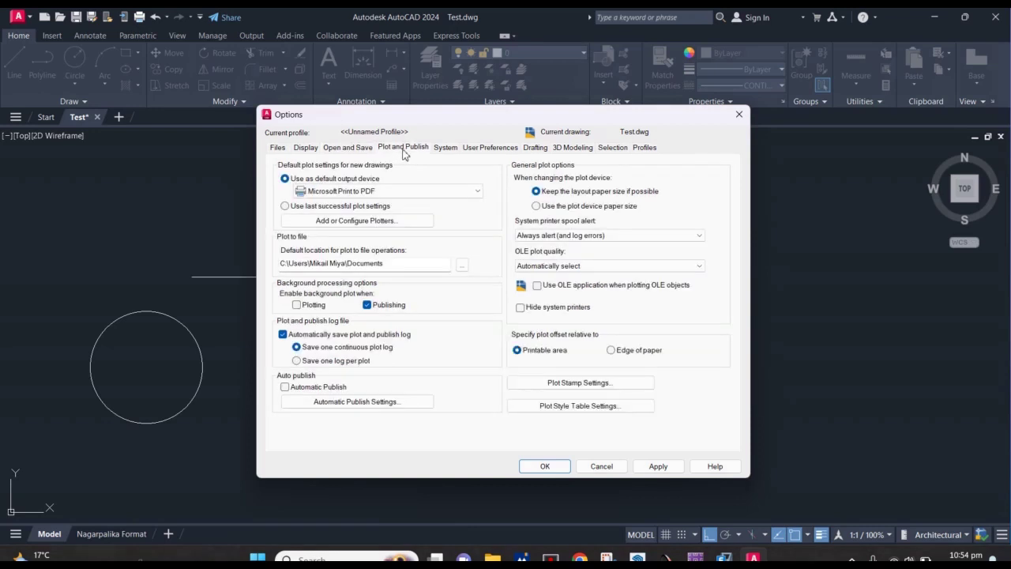
click(450, 150)
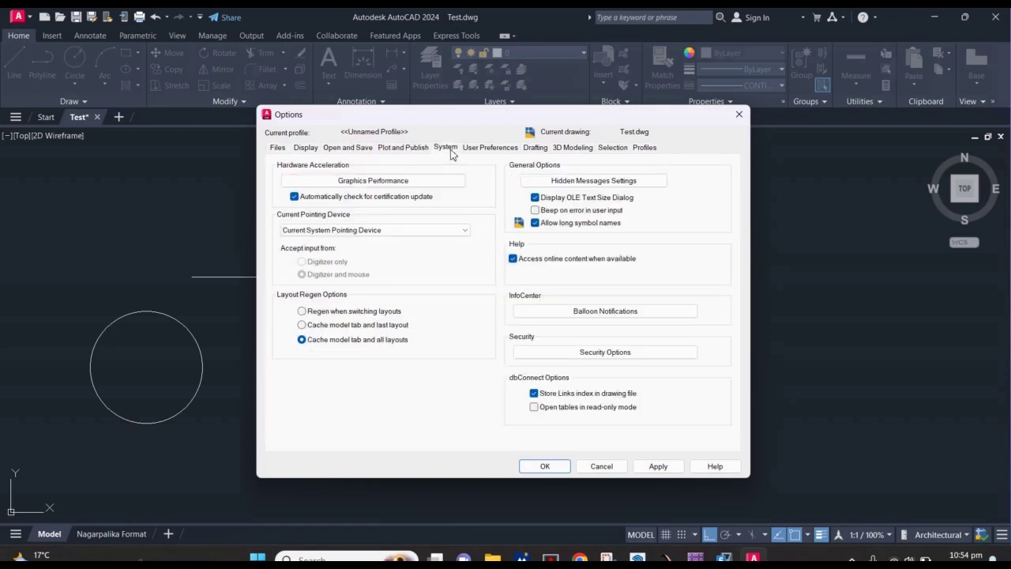
click(482, 150)
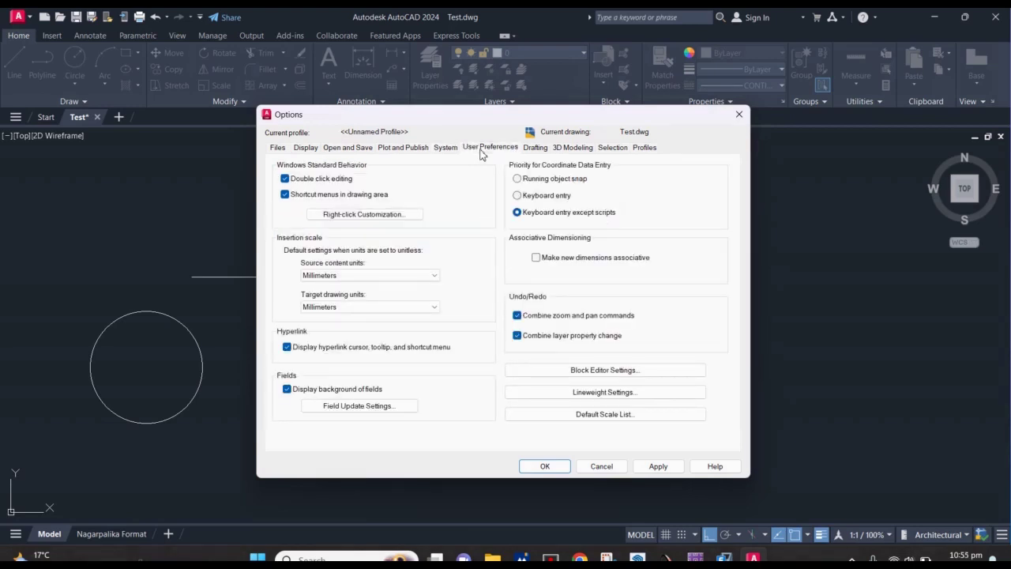
click(536, 149)
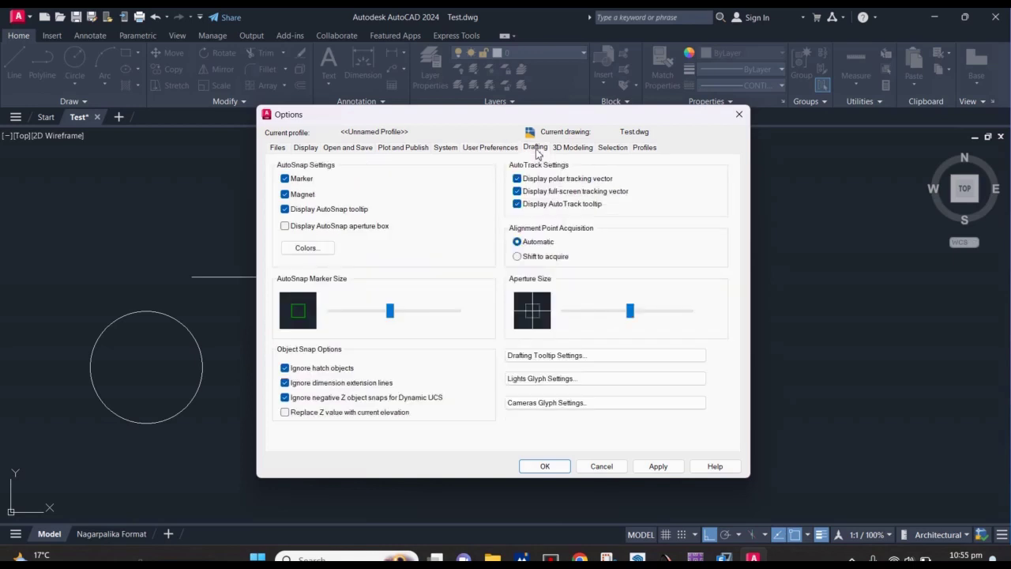
click(391, 316)
click(630, 312)
drag(632, 316, 629, 316)
click(569, 151)
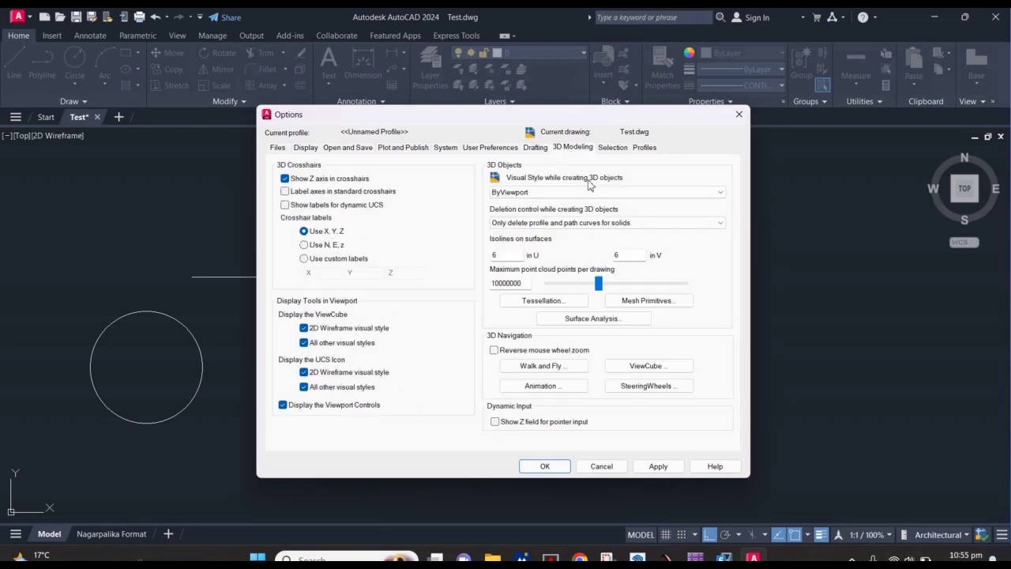
click(612, 149)
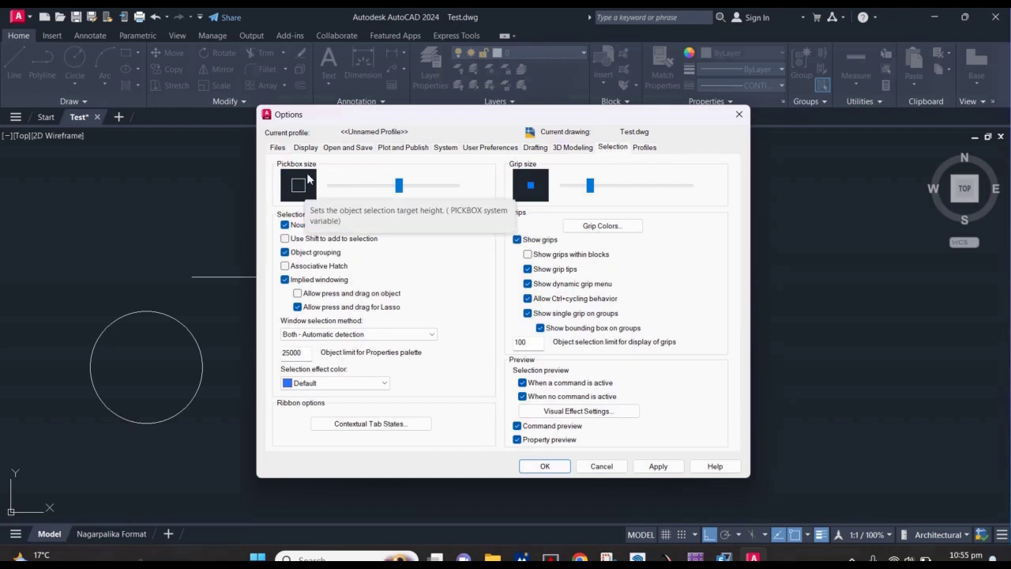
- Shrink the pickbox slightly and enlarge the grip size on the Selection tab, then confirm
drag(398, 185, 392, 186)
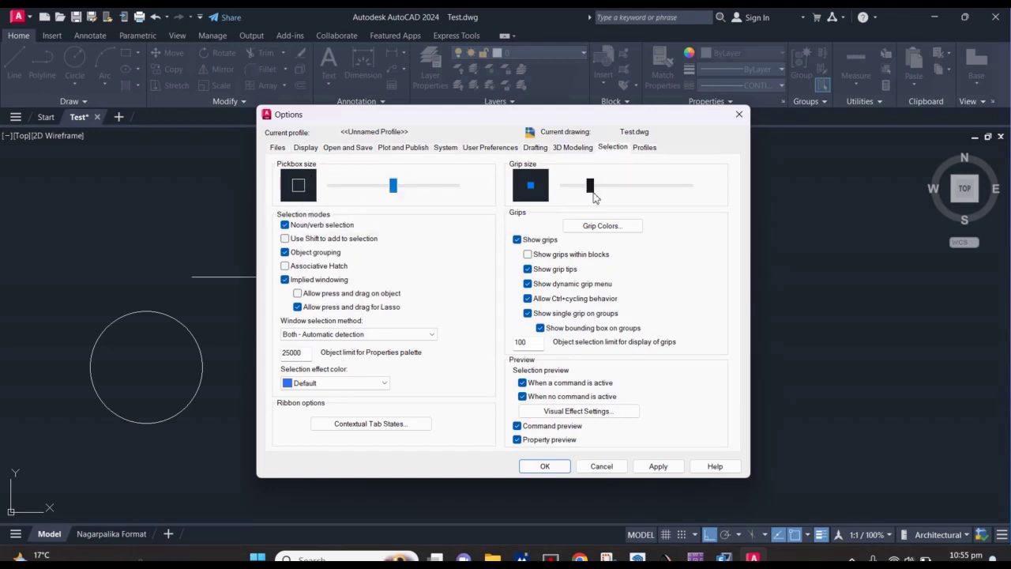
drag(591, 187, 606, 190)
click(614, 191)
drag(636, 195, 624, 192)
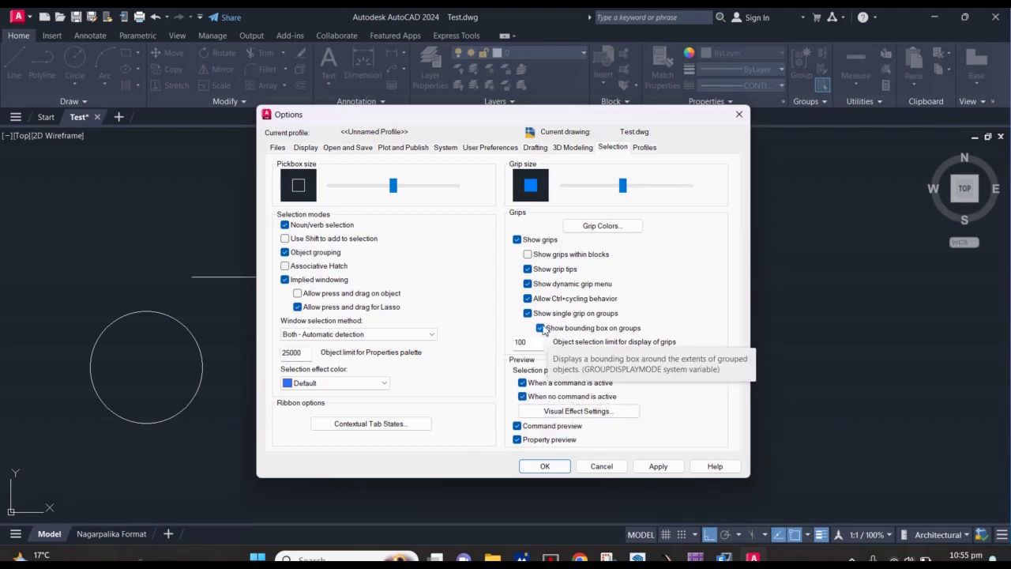
click(545, 466)
- In Options > Selection, untick selection preview both when a command is active and when none is
middle_drag(342, 343, 494, 339)
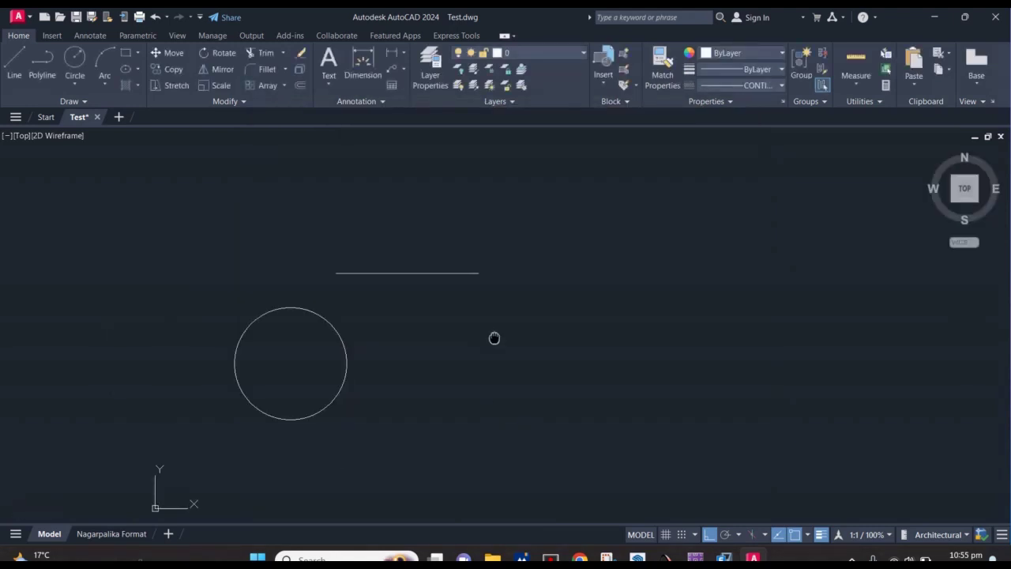
scroll(390, 375, up, 4)
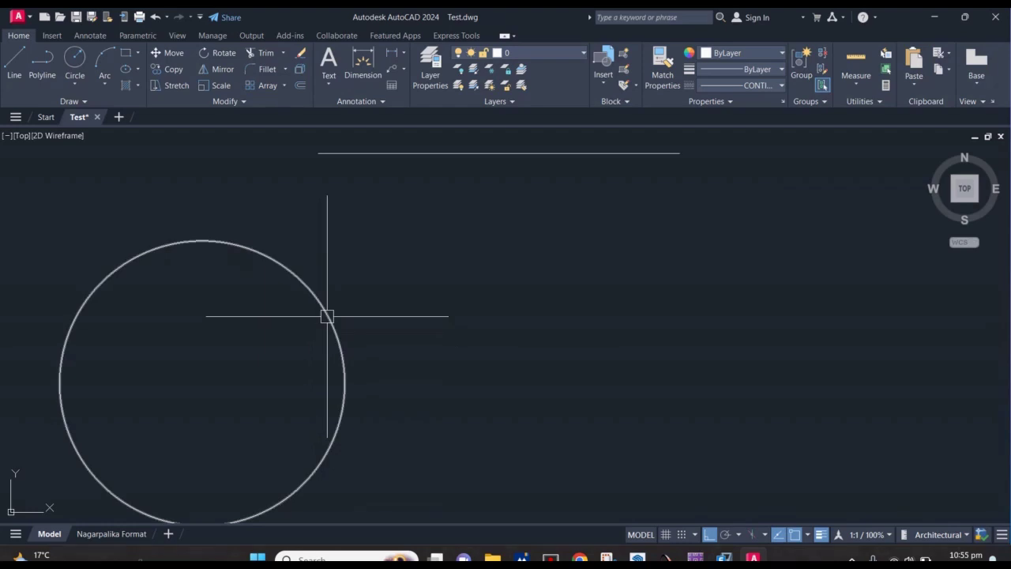
mouse_move(327, 316)
middle_down()
mouse_move(361, 314)
mouse_move(366, 343)
mouse_move(377, 277)
middle_up()
scroll(328, 431, down, 2)
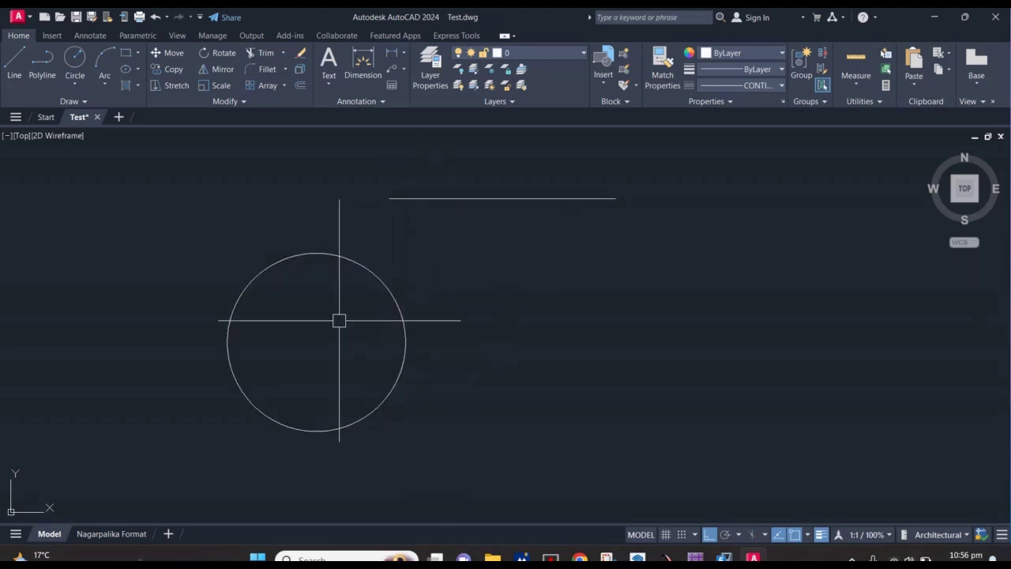
right_click(518, 250)
click(552, 486)
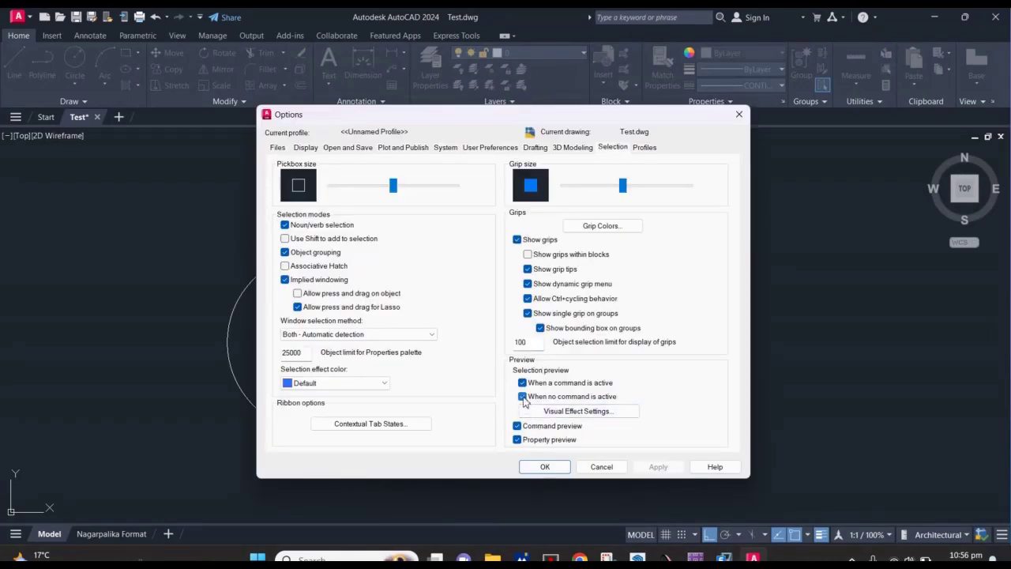
click(522, 395)
click(522, 382)
click(546, 467)
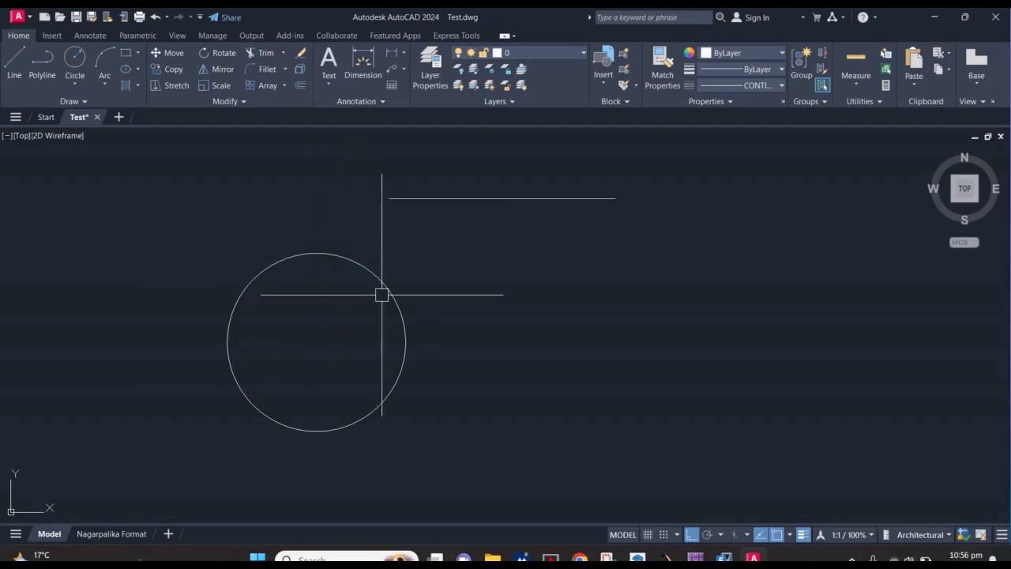
right_click(497, 261)
click(529, 497)
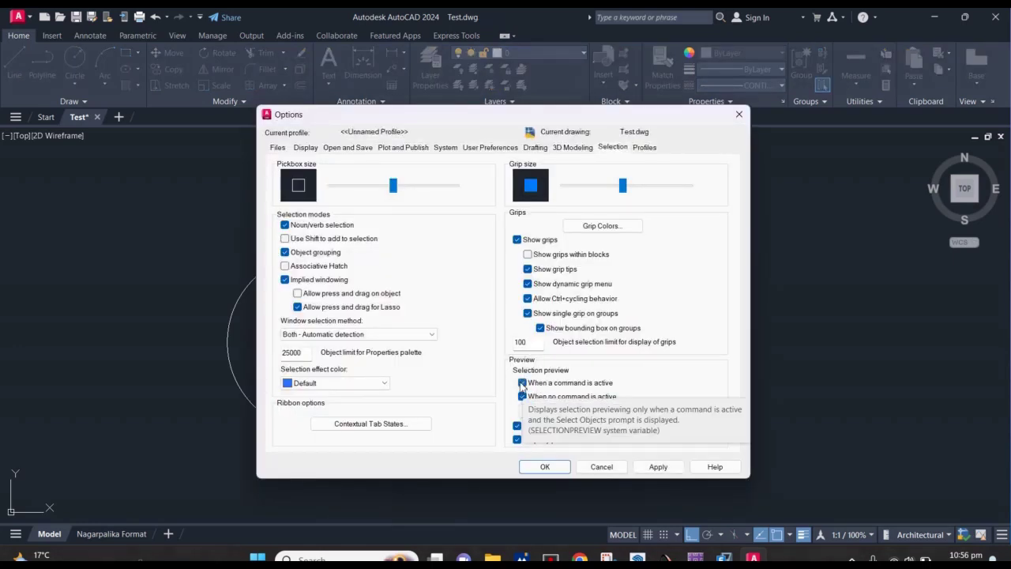
click(544, 466)
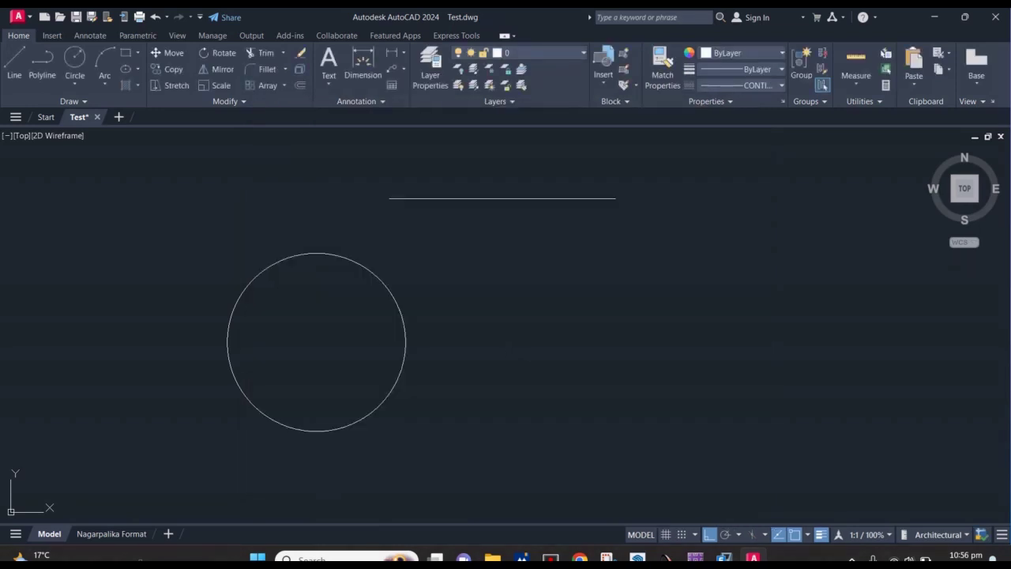
click(501, 341)
click(491, 326)
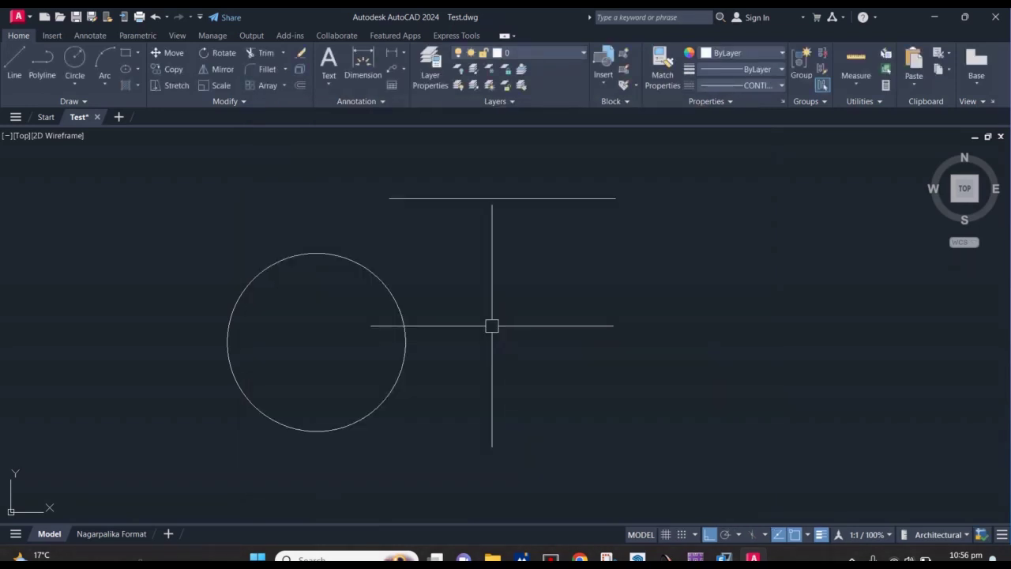
- Zoom out and pan across to the floor plan's wall with the W window
scroll(490, 318, down, 2)
scroll(488, 301, down, 2)
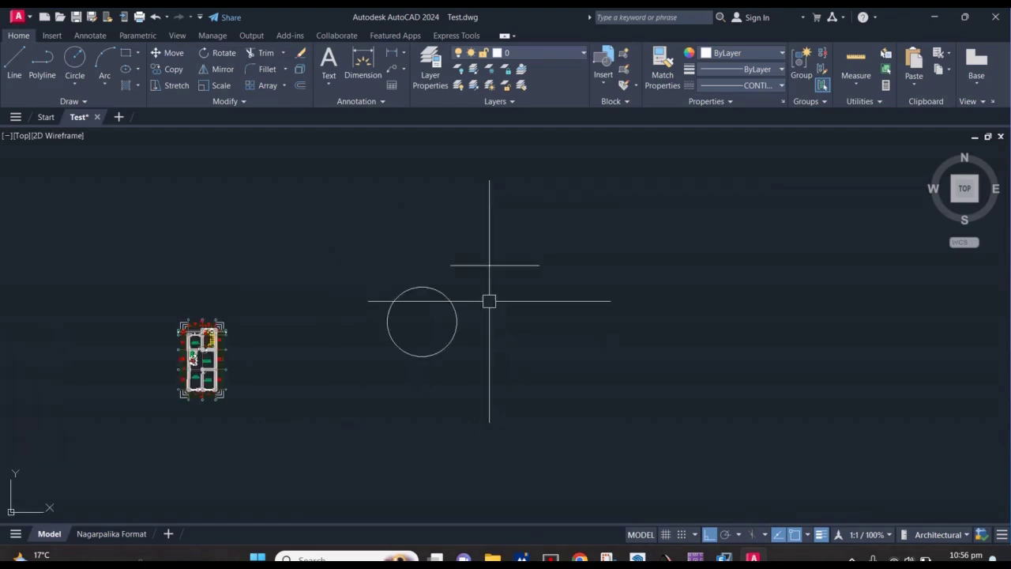
scroll(402, 314, up, 3)
middle_drag(458, 293, 359, 352)
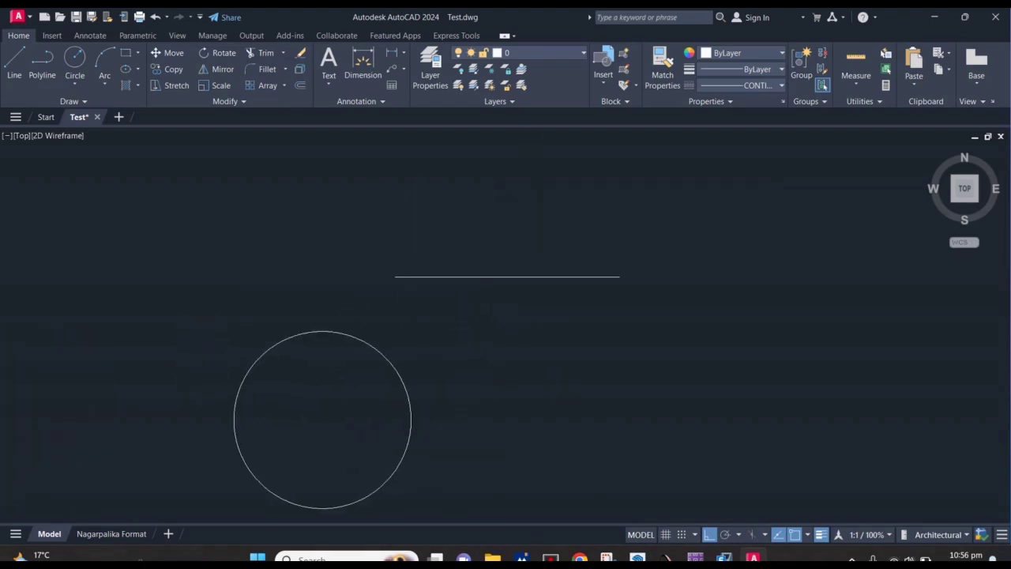
scroll(505, 304, down, 4)
middle_drag(523, 324, 642, 287)
scroll(350, 355, up, 3)
scroll(394, 324, up, 6)
scroll(401, 313, up, 5)
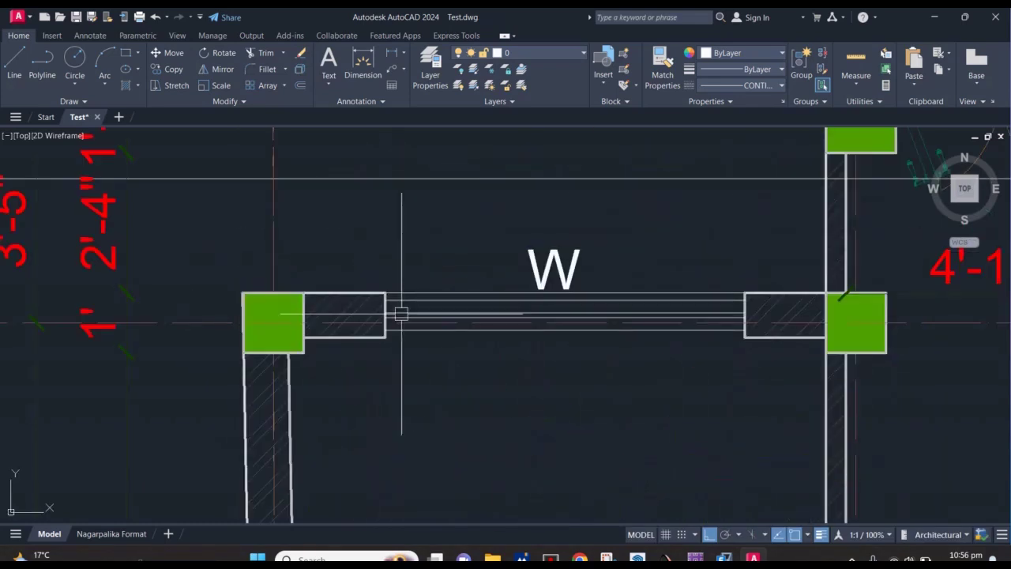
middle_drag(402, 314, 373, 323)
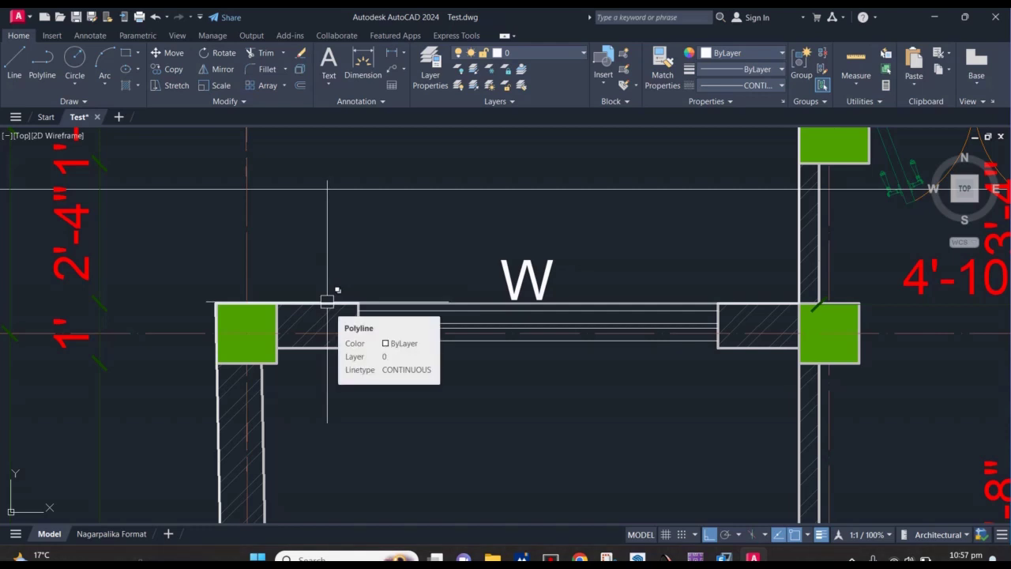
- Select the top wall polyline by the W window and bring up the Selection Cycling list for the overlap
scroll(328, 301, up, 2)
mouse_move(327, 301)
middle_down()
mouse_move(333, 277)
mouse_move(320, 259)
middle_up()
click(333, 279)
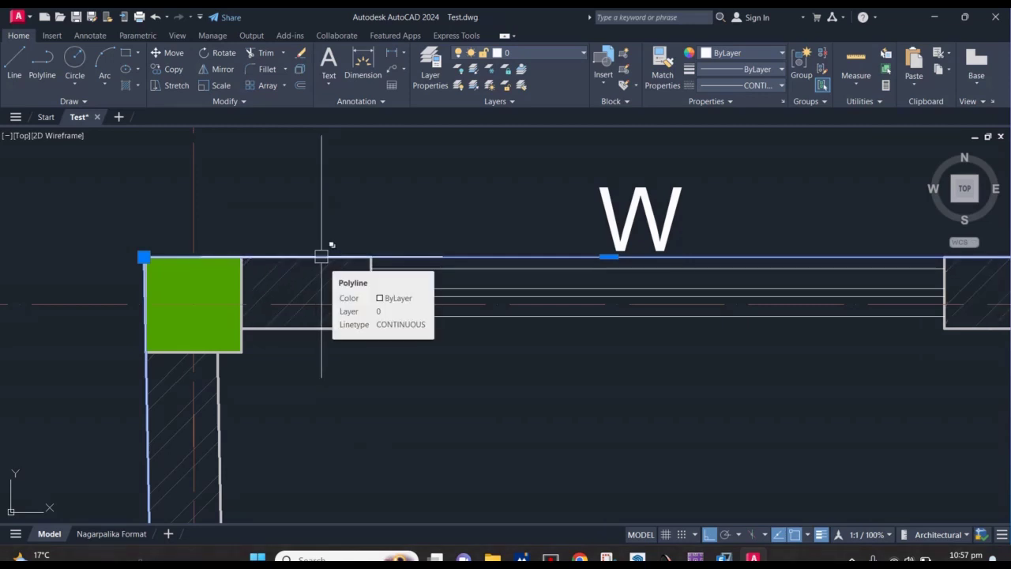
click(320, 257)
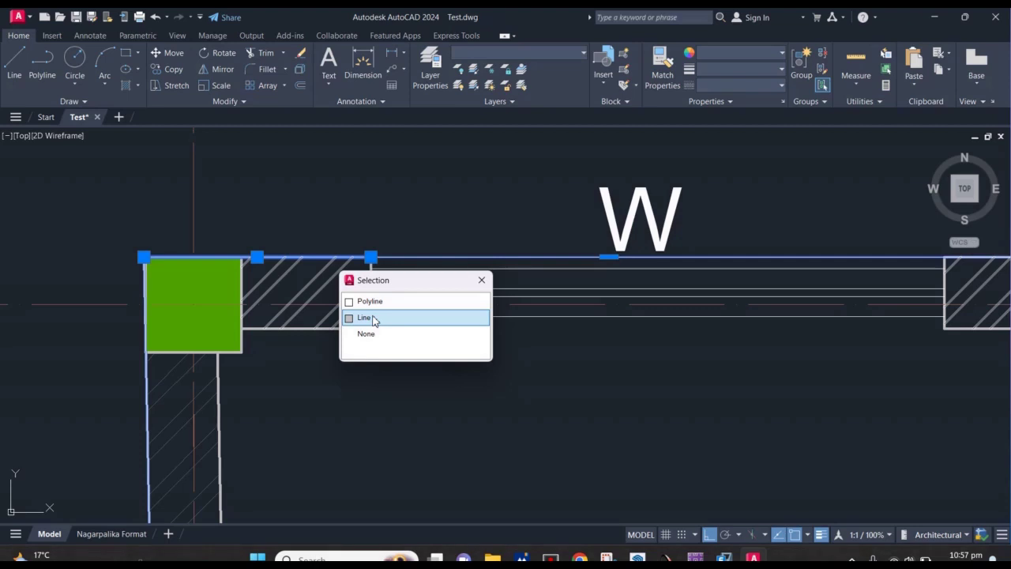
- From Selection Cycling, pick the Polyline, then the overlapping Line, clearing the selection with Esc
click(371, 300)
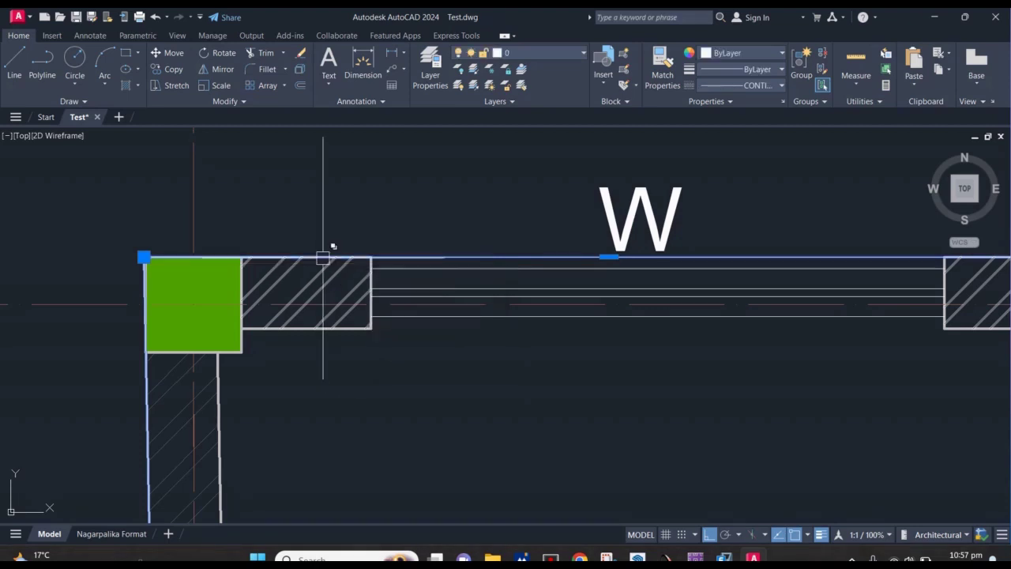
click(318, 255)
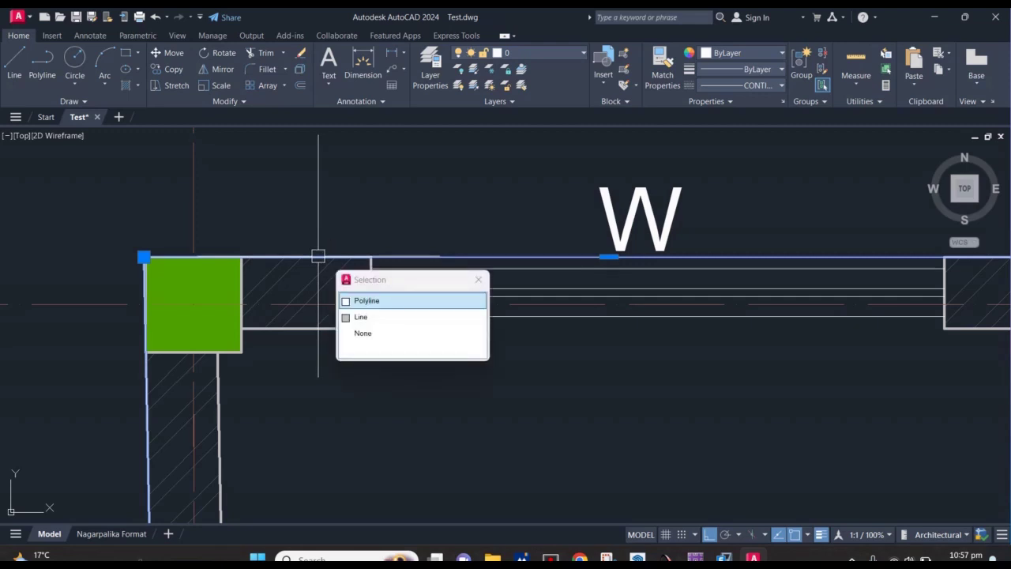
click(376, 317)
key(Escape)
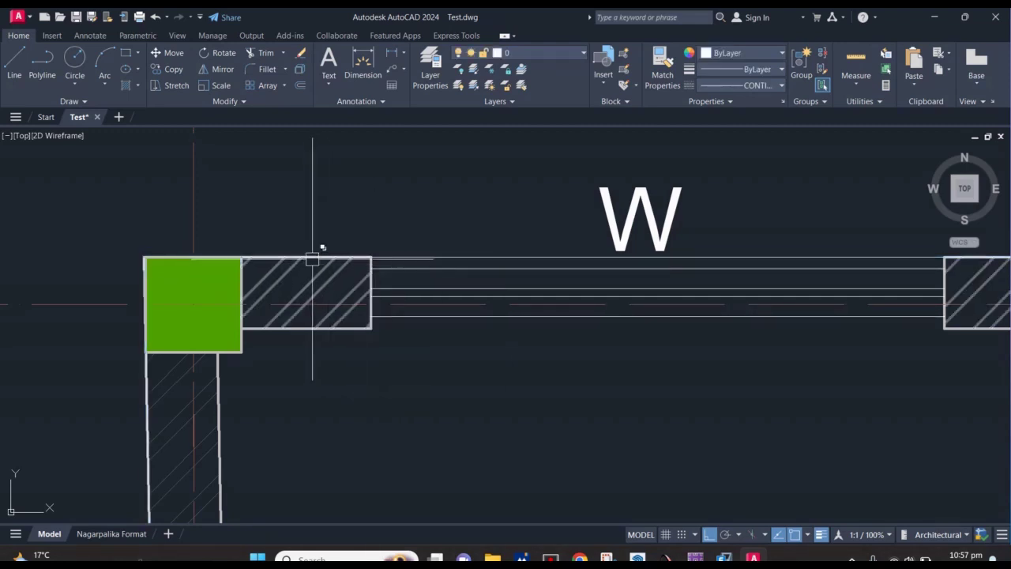
click(312, 260)
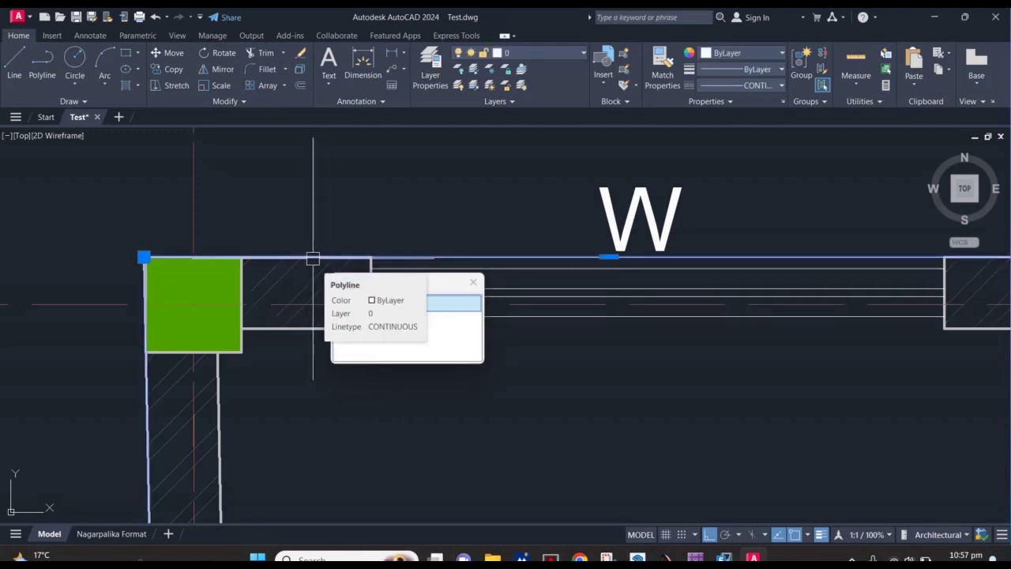
key(Escape)
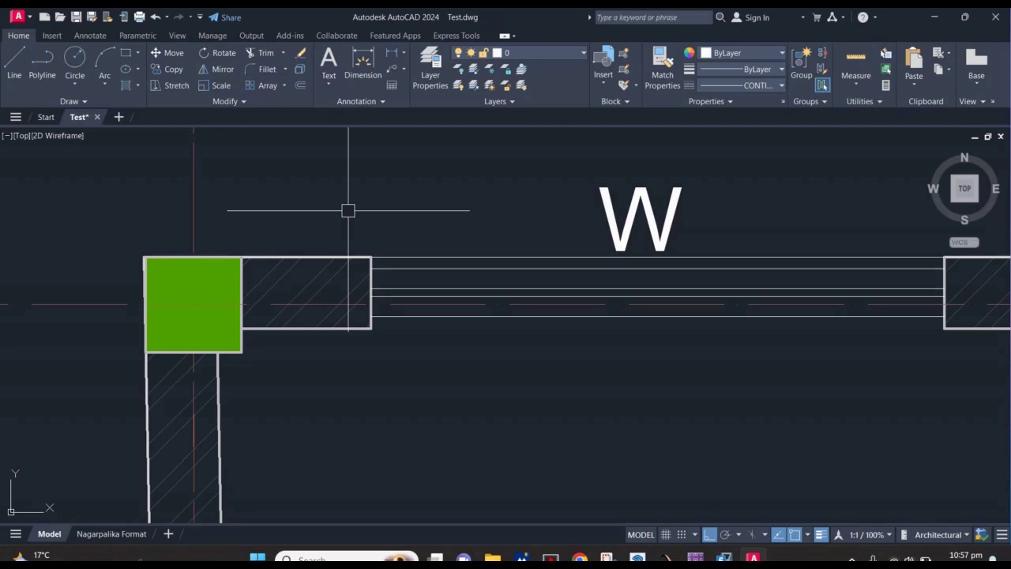
- Select the outer wall polyline, inspect it with zooming, then deselect it and zoom out
click(314, 256)
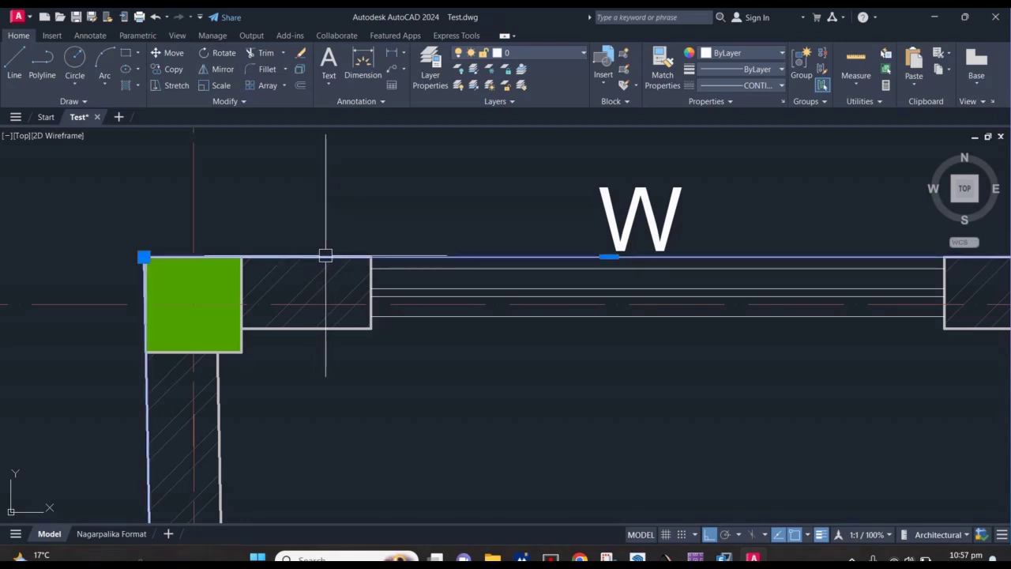
scroll(325, 256, down, 5)
scroll(325, 255, up, 4)
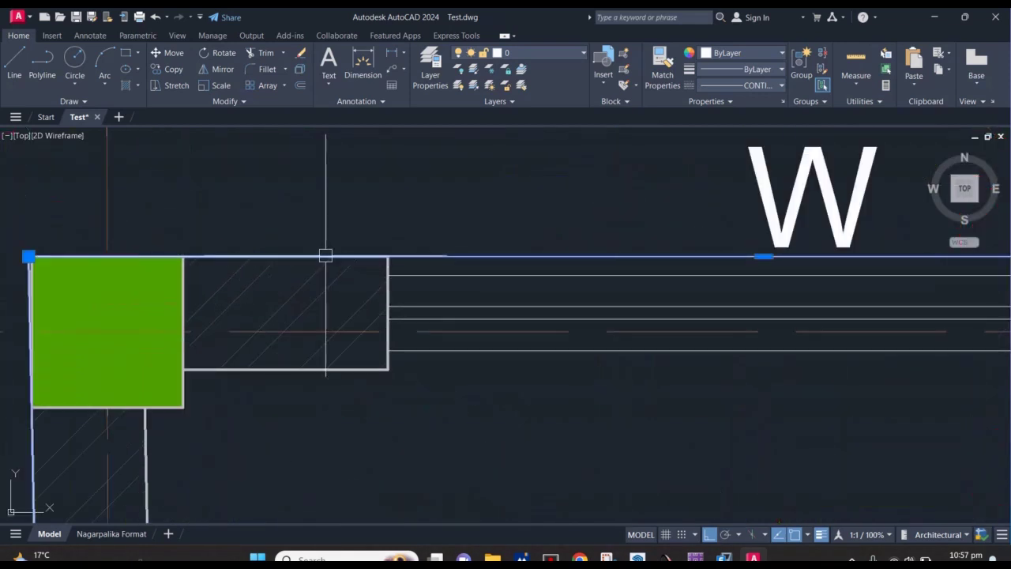
scroll(306, 252, down, 2)
scroll(305, 251, down, 2)
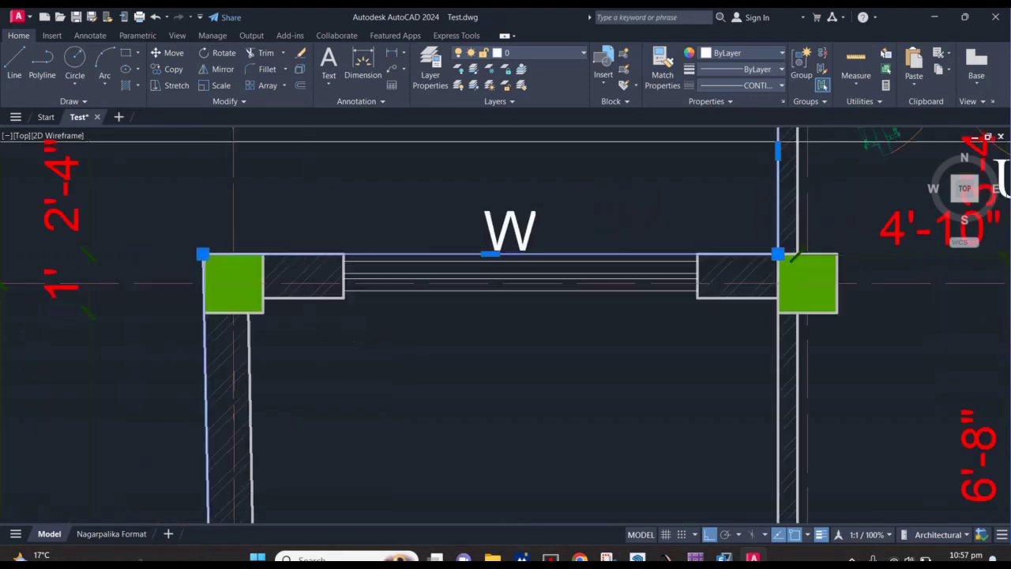
scroll(306, 252, down, 2)
scroll(348, 261, up, 4)
scroll(302, 255, up, 5)
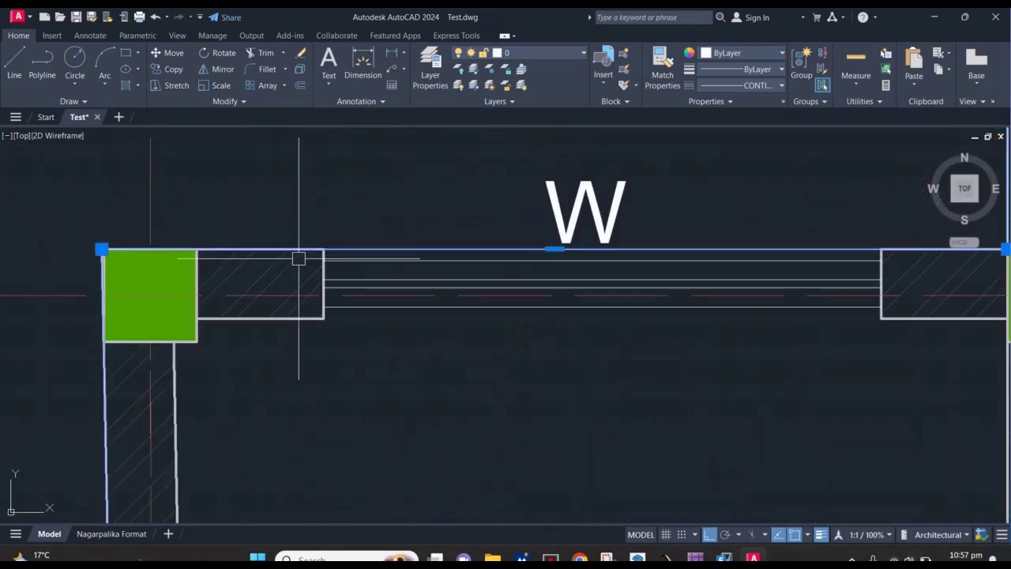
scroll(370, 255, up, 2)
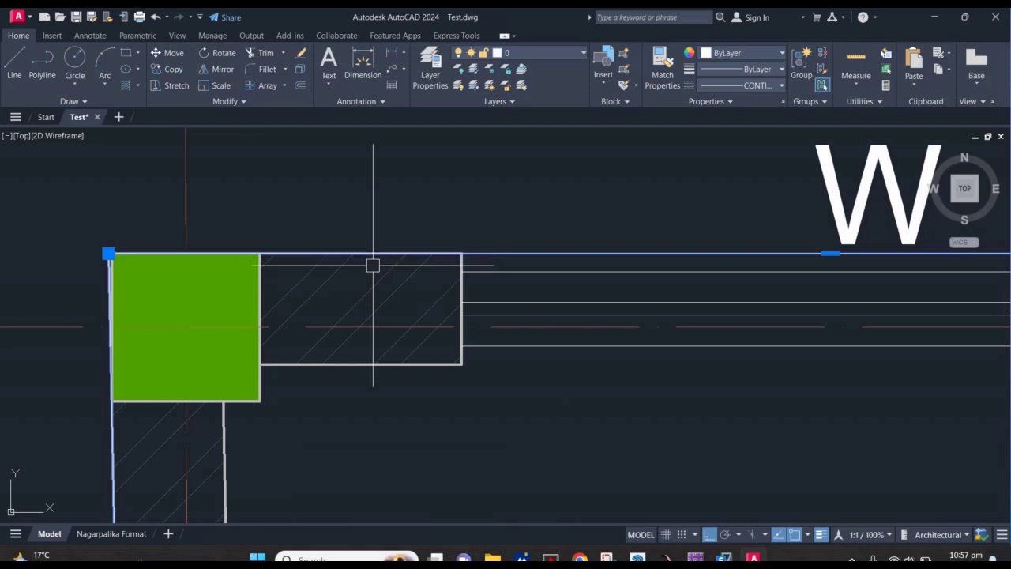
key(Escape)
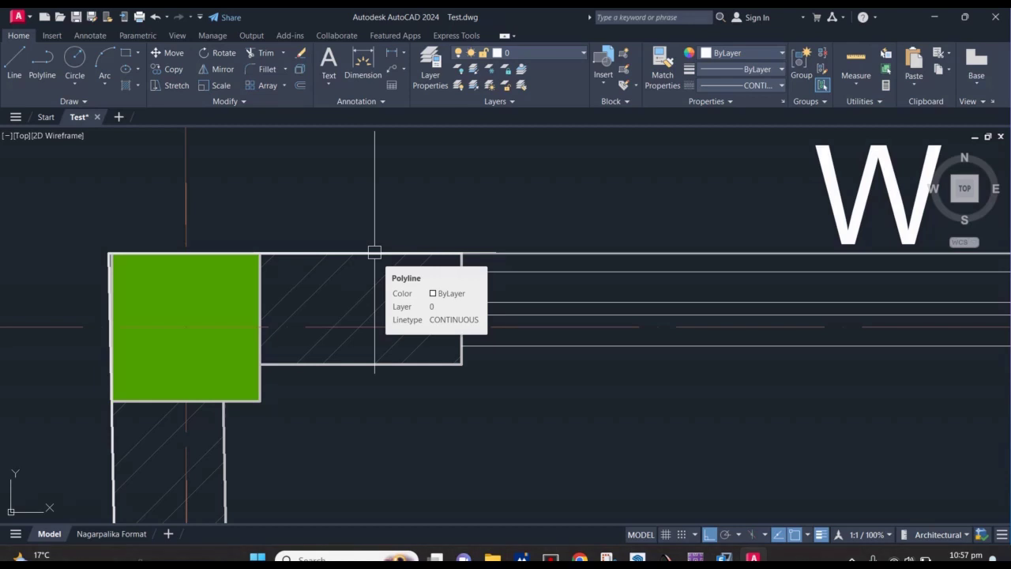
scroll(374, 252, down, 3)
scroll(372, 252, down, 3)
right_click(695, 263)
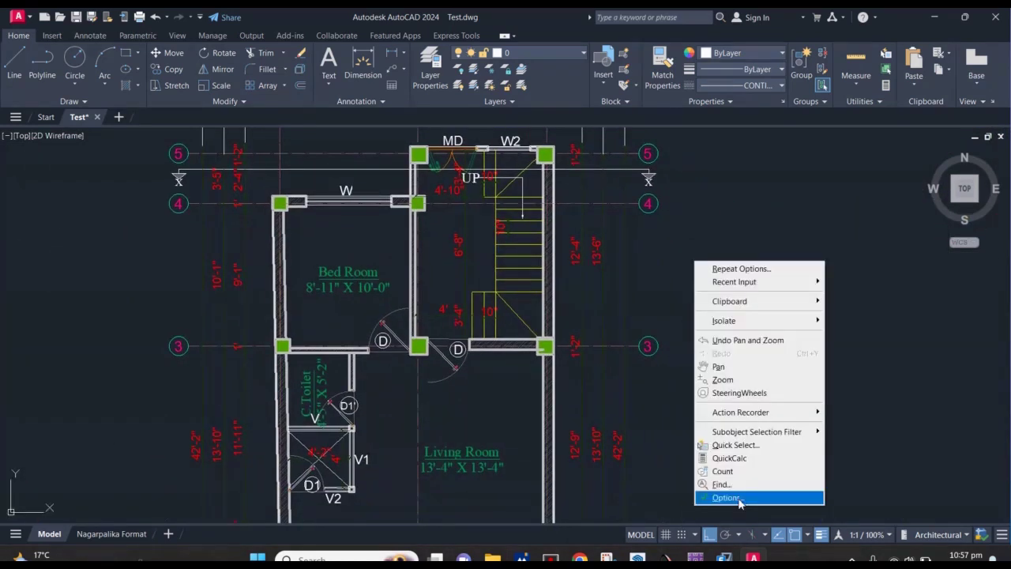
- Open the Options dialog on its Profiles tab showing the <<Unnamed Profile>>
click(739, 498)
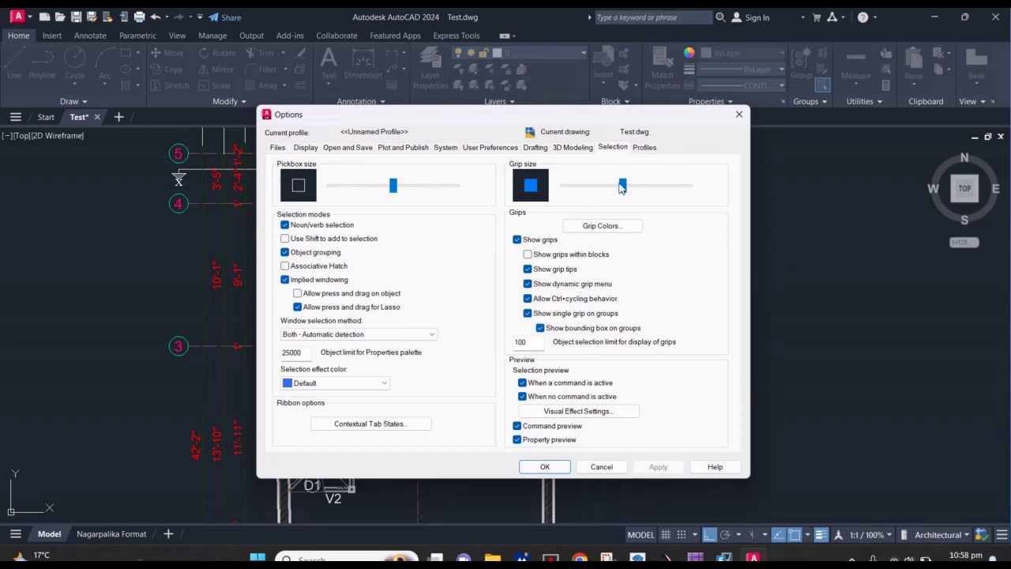
click(645, 146)
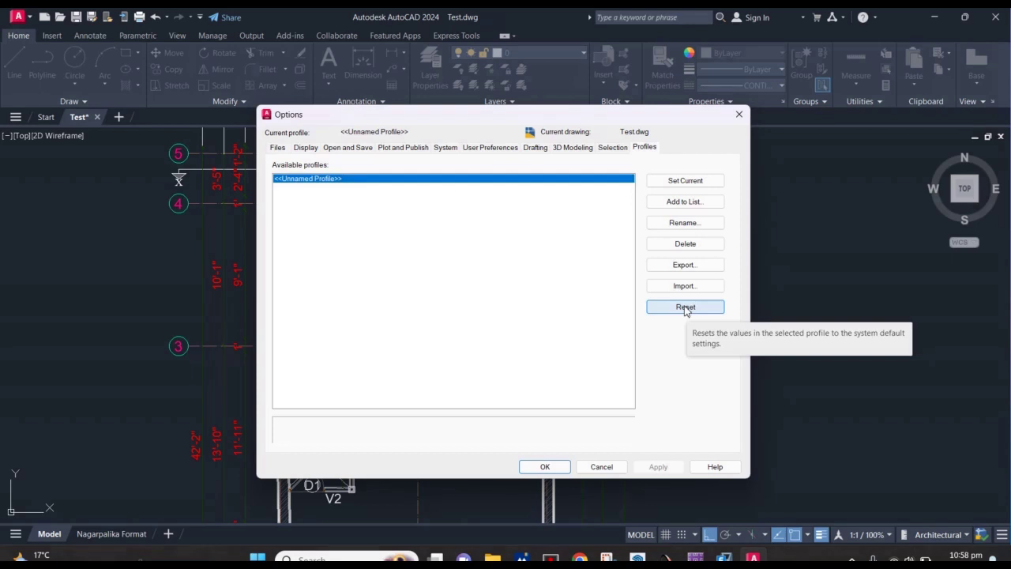
- Reset the <<Unnamed Profile>> to system defaults, confirm with Yes, and close Options
click(684, 307)
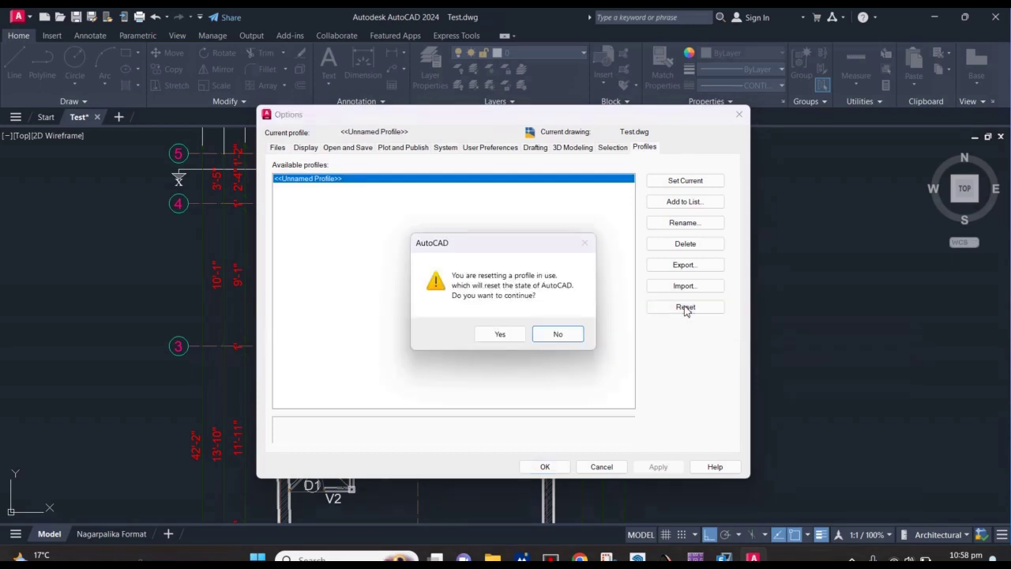
click(499, 335)
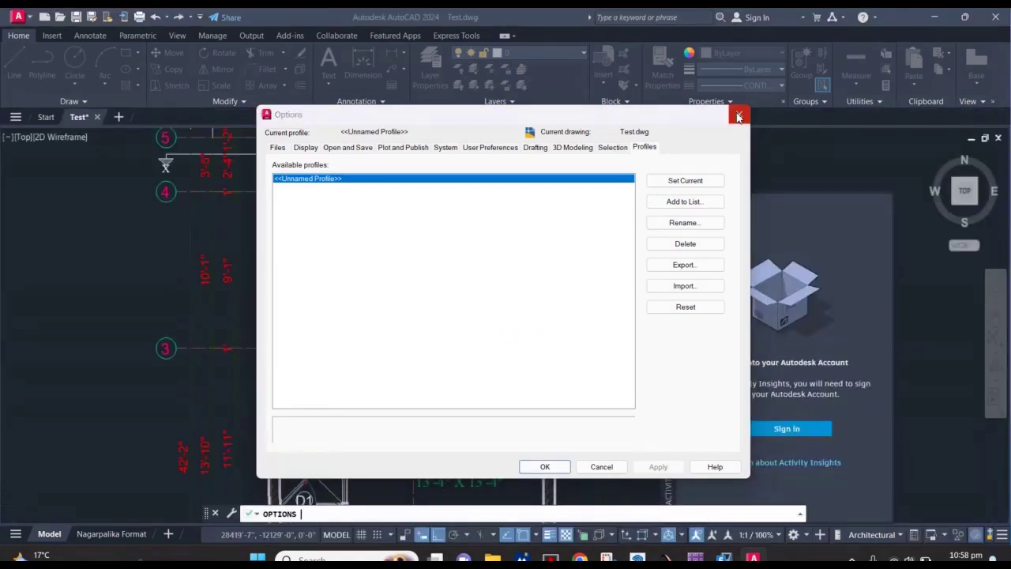
click(543, 466)
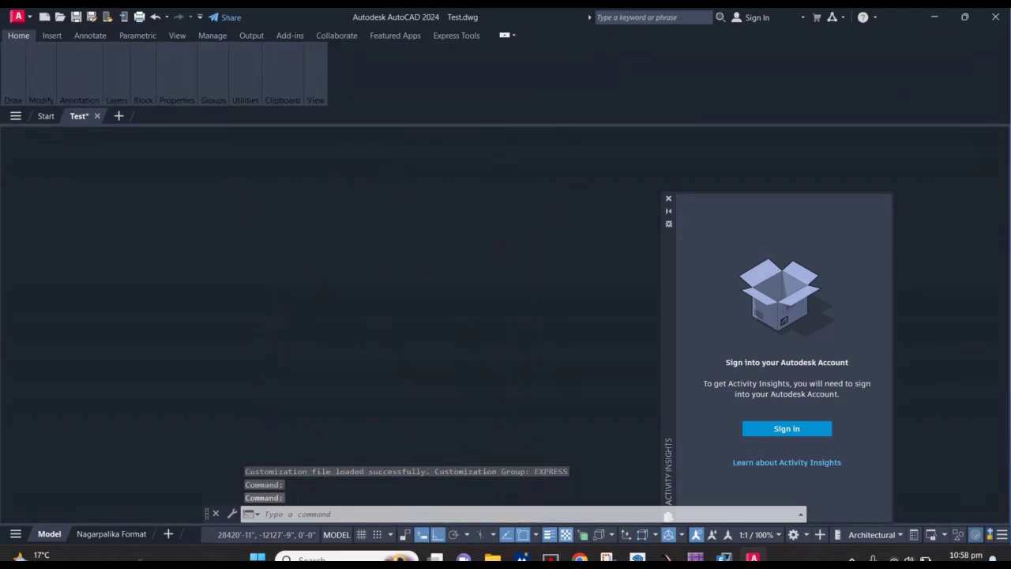
middle_drag(525, 317, 151, 314)
scroll(410, 293, up, 2)
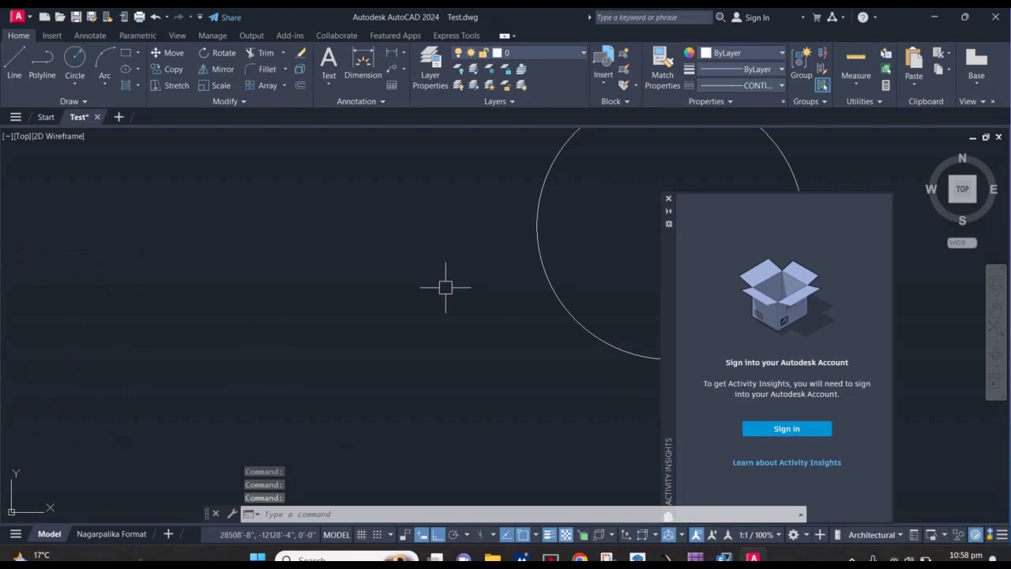
middle_drag(446, 288, 315, 312)
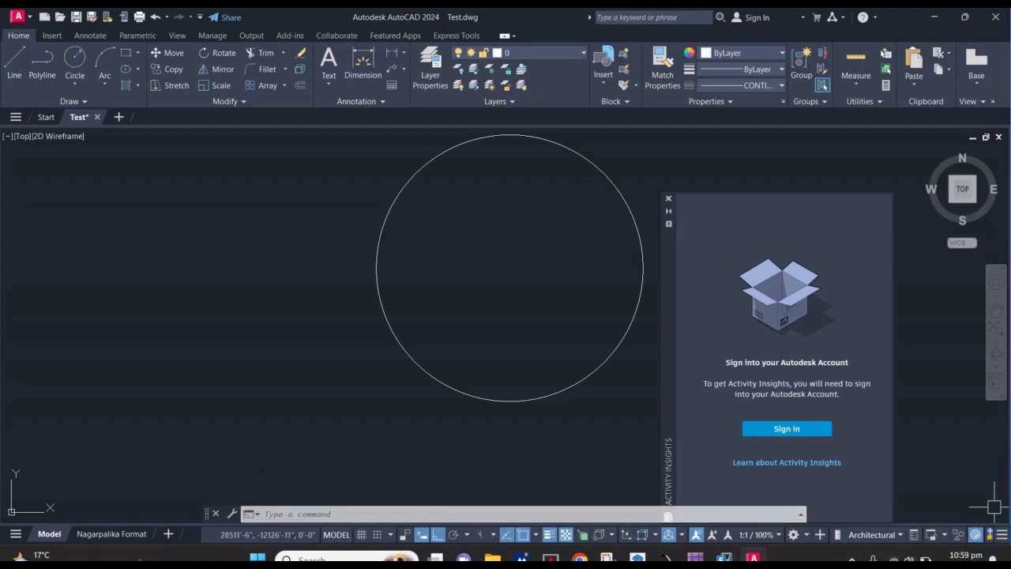
click(1002, 536)
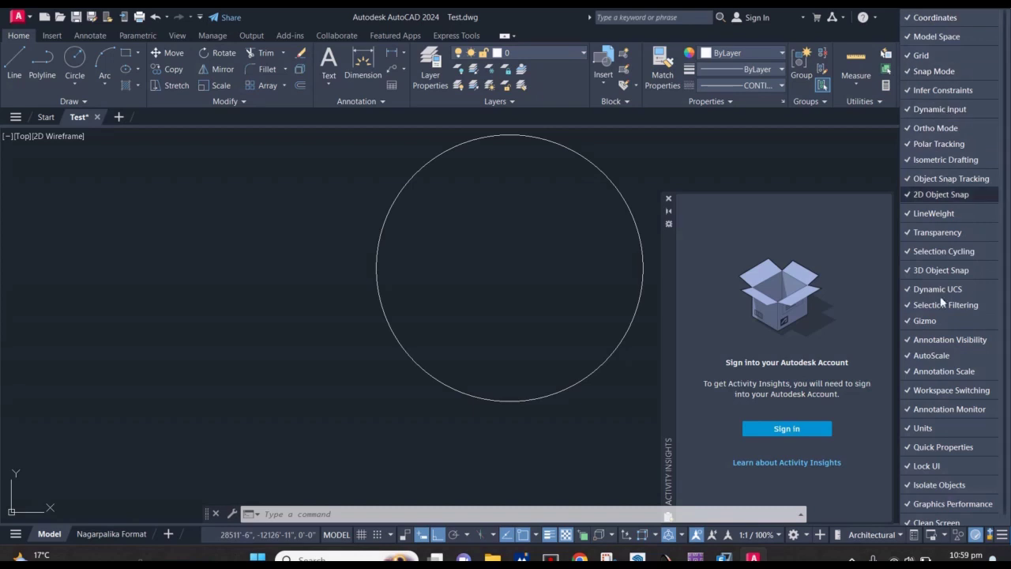
click(505, 279)
middle_drag(505, 278, 395, 313)
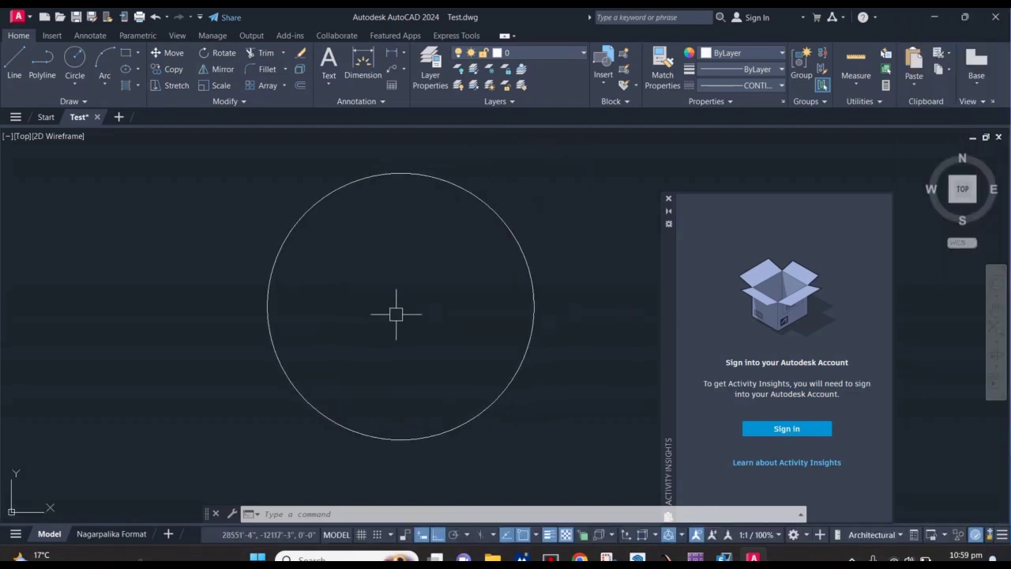
middle_drag(395, 314, 263, 304)
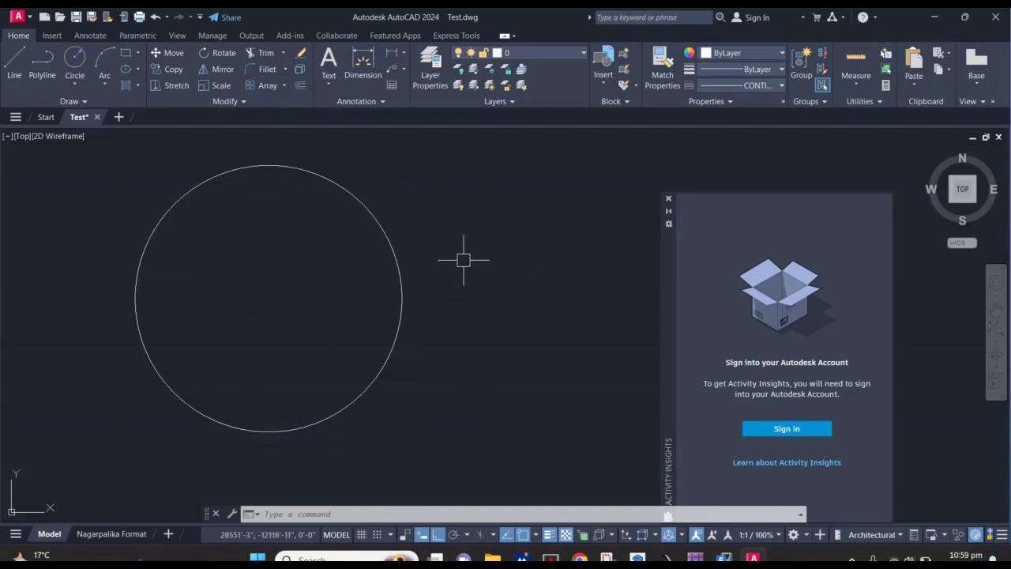